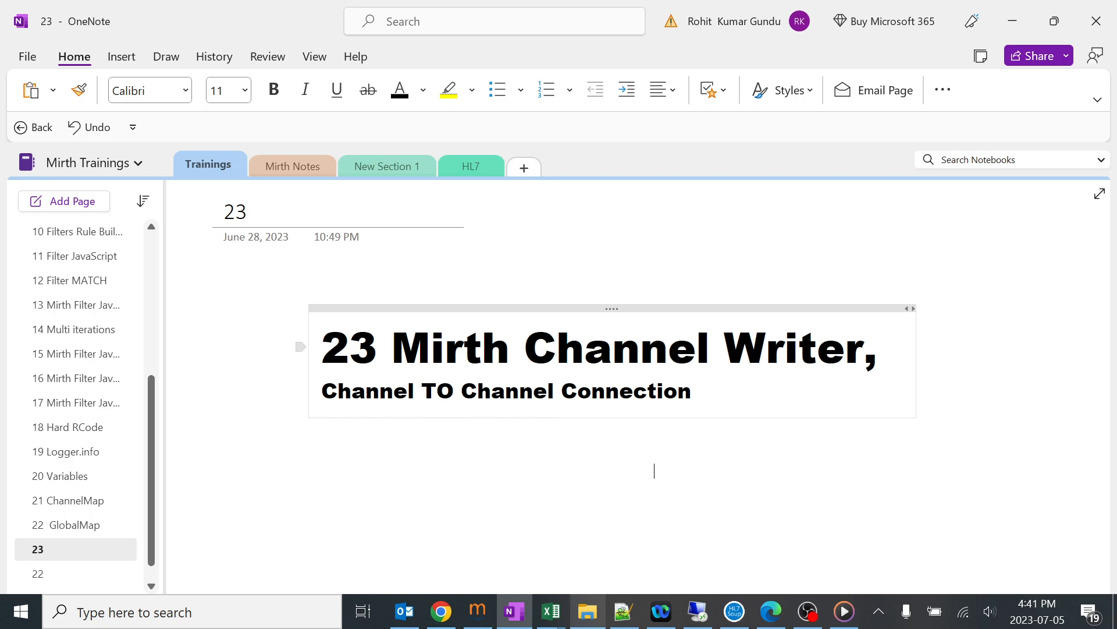
Switch to Mirth Connect Administrator and go to the channel list, discarding the unsaved changes to the 8 Variables channel.
left_click(479, 611)
left_click(36, 63)
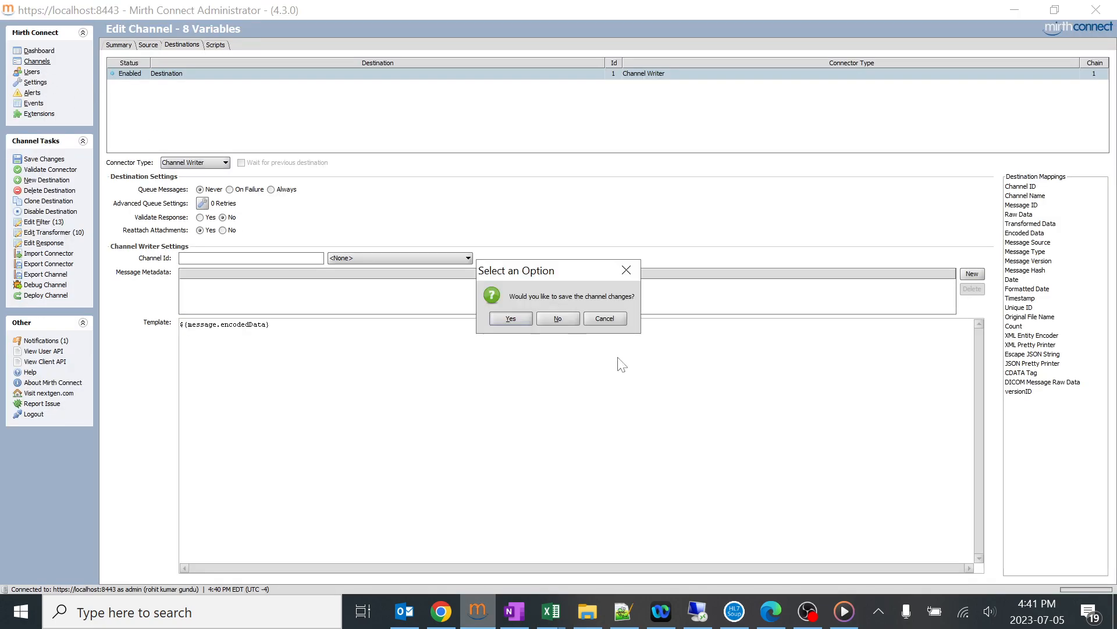
left_click(552, 315)
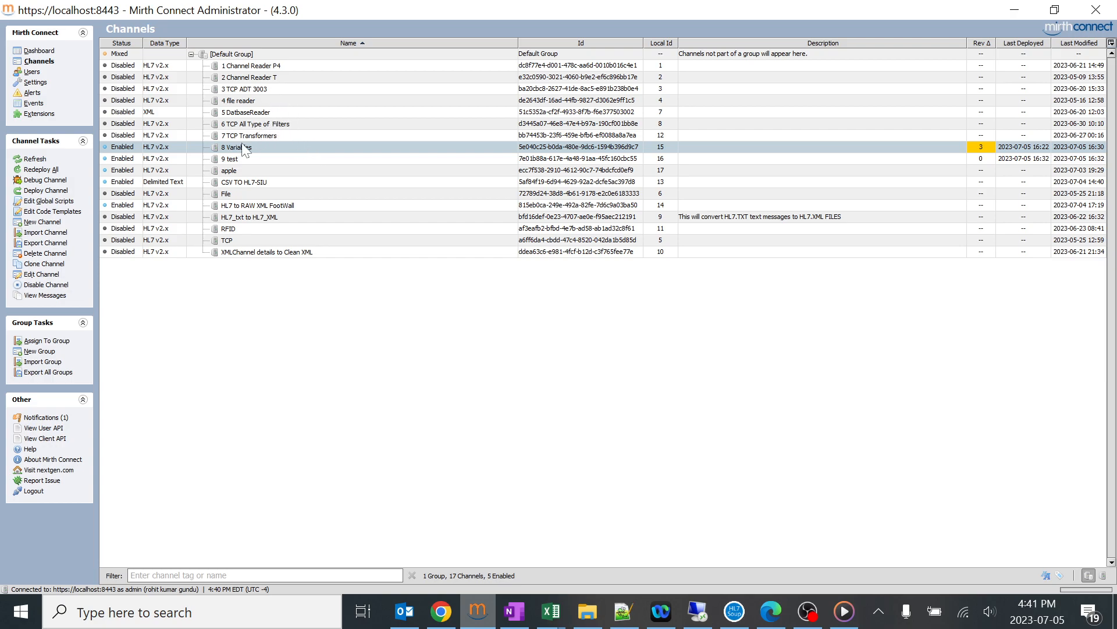
Examine the destination settings of the 7 TCP Transformers channel and return to the channel list.
left_click(241, 135)
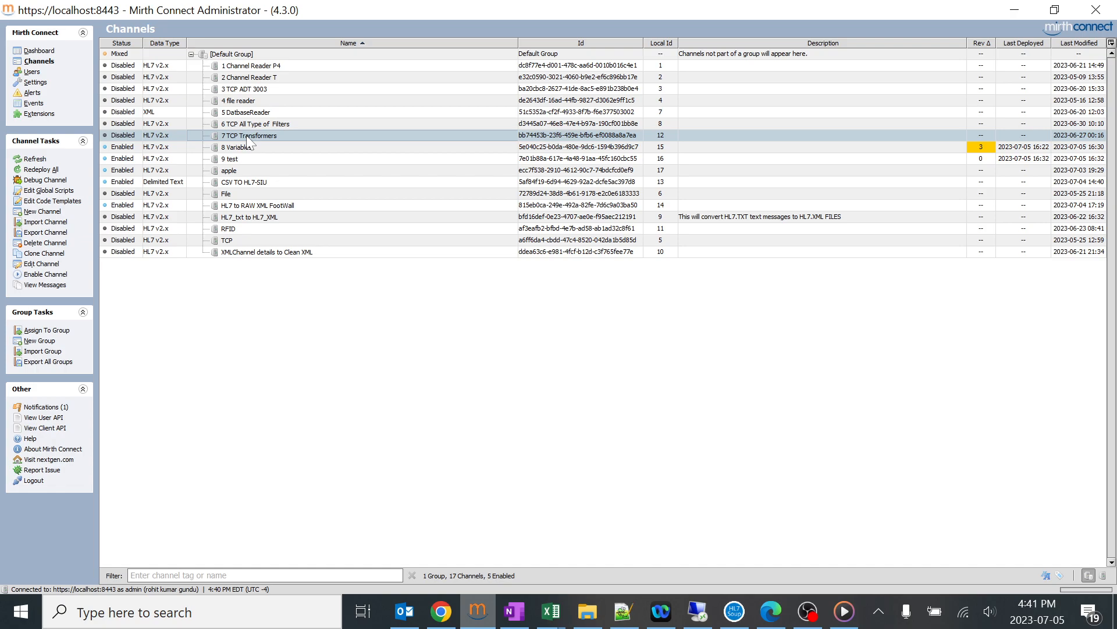
key("Down")
key("Down")
key("Down")
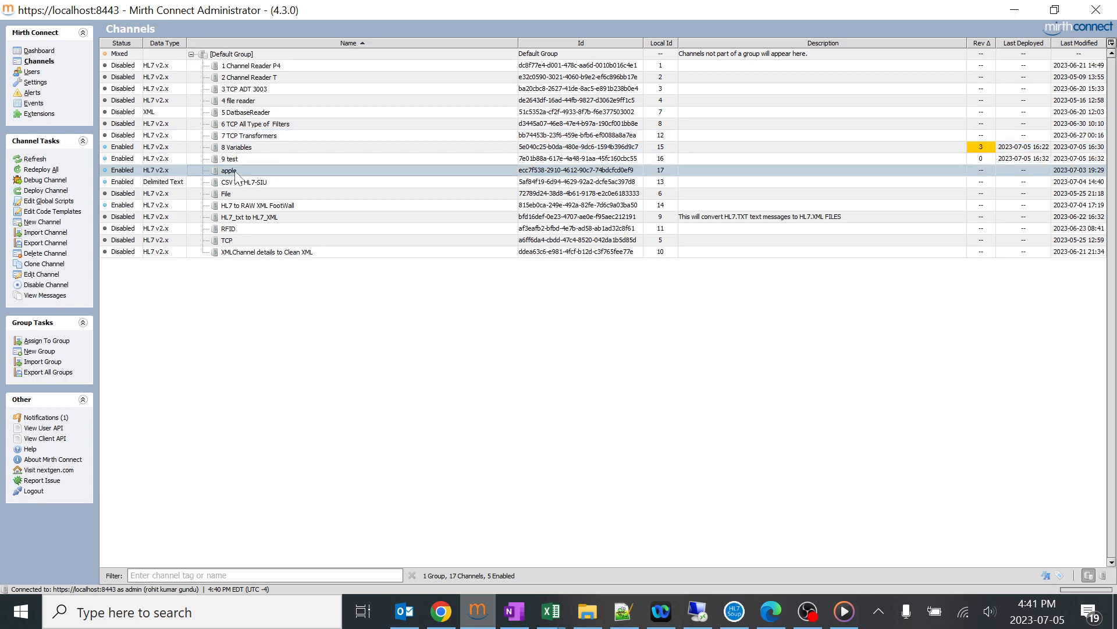
double_click(244, 135)
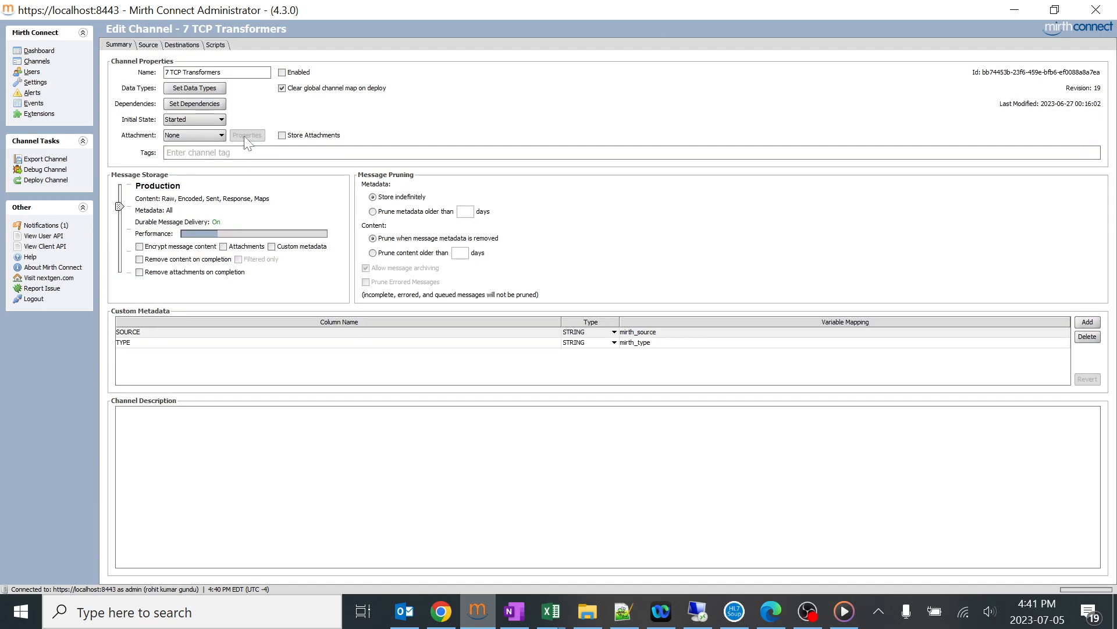
left_click(181, 46)
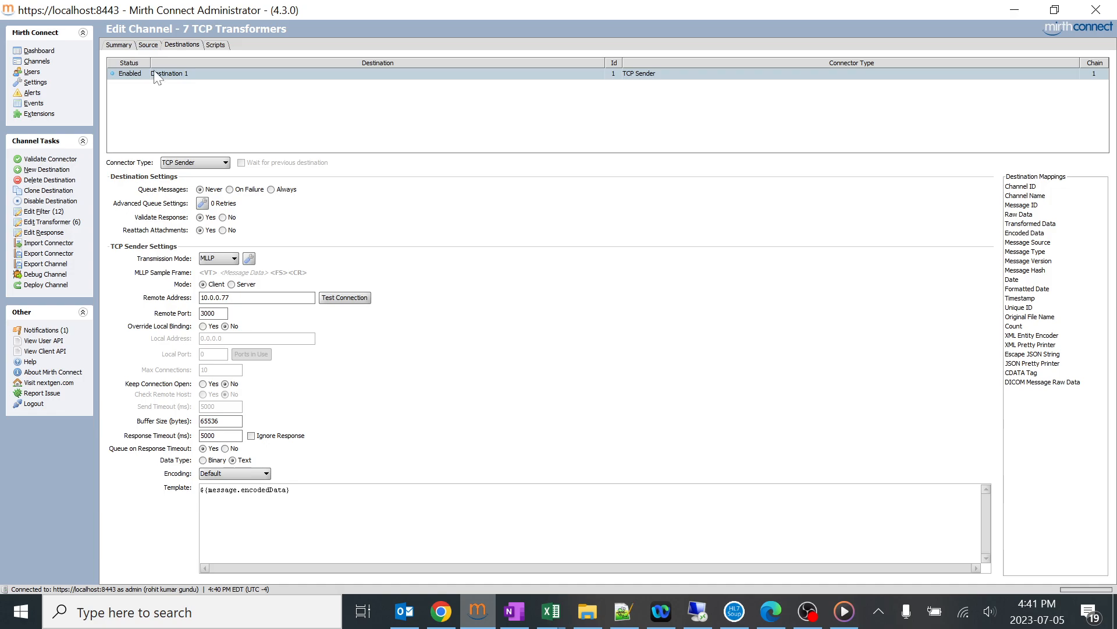
left_click(37, 61)
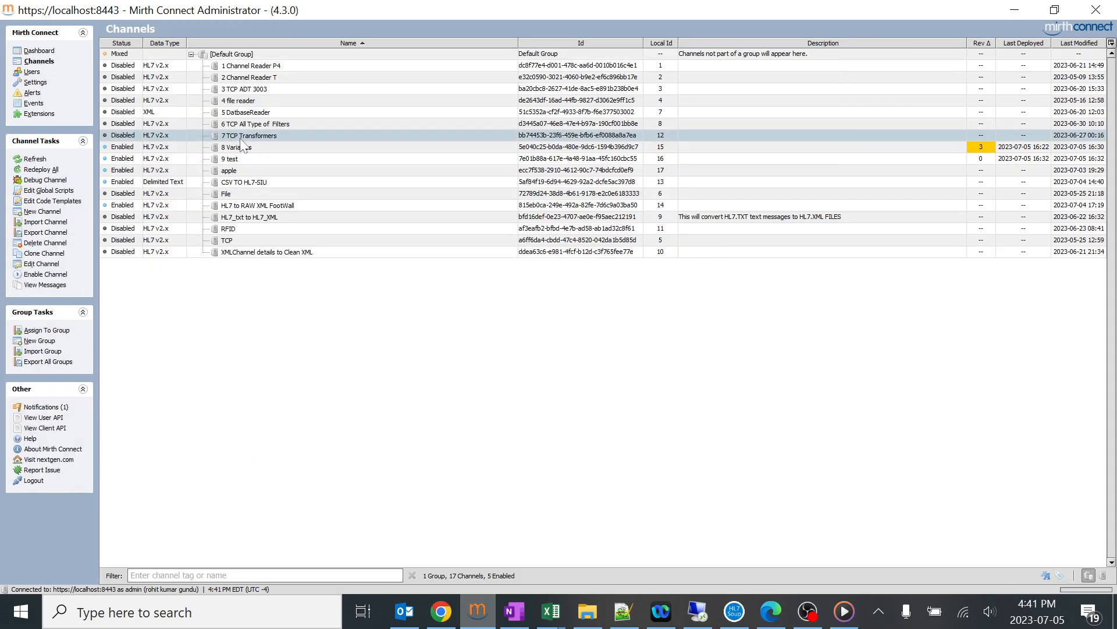
Open the 8 Variables channel for editing and show its destinations.
left_click(242, 149)
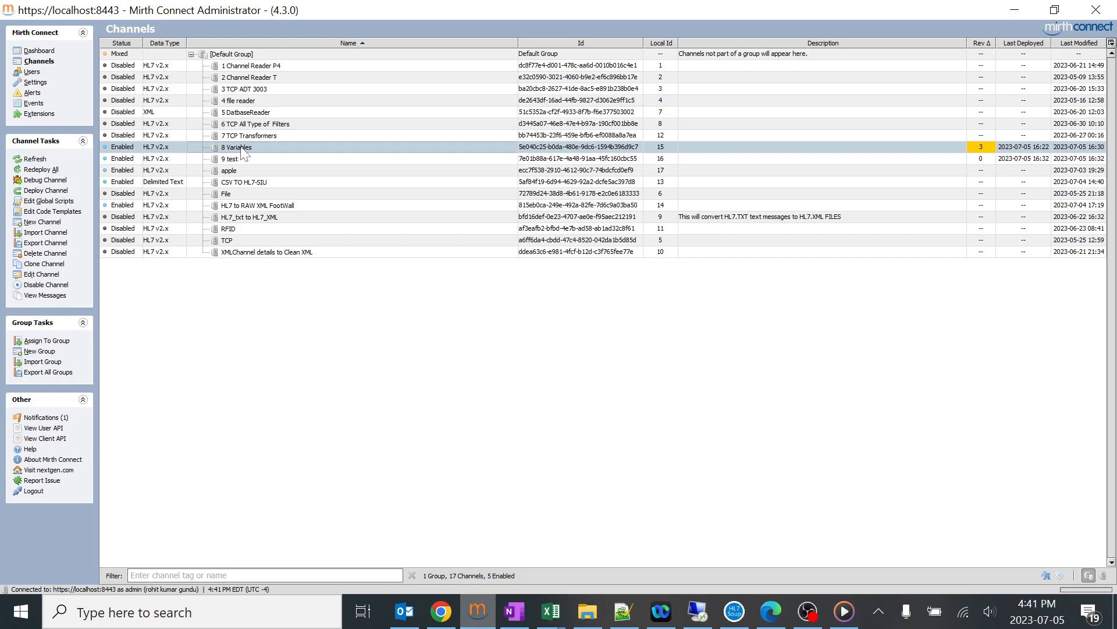
left_click(236, 162)
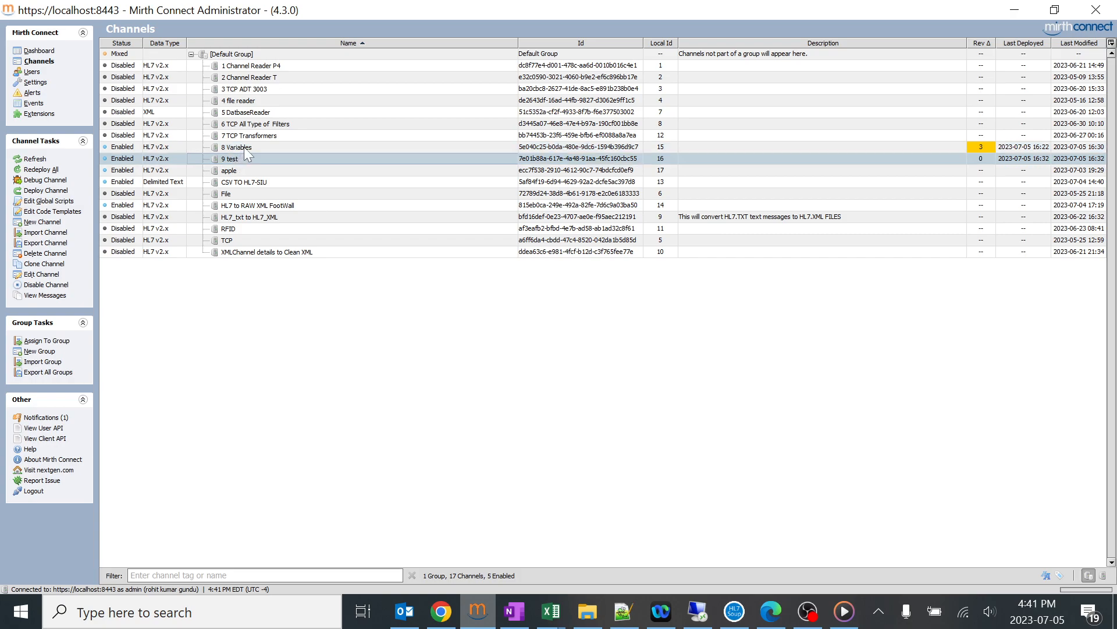
double_click(247, 149)
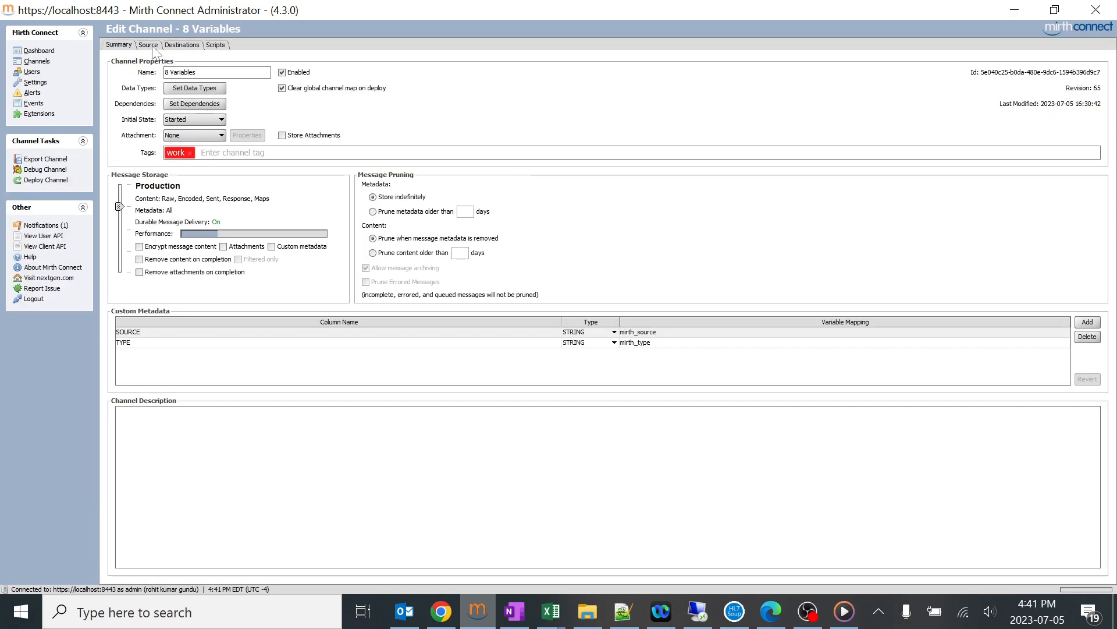
left_click(182, 46)
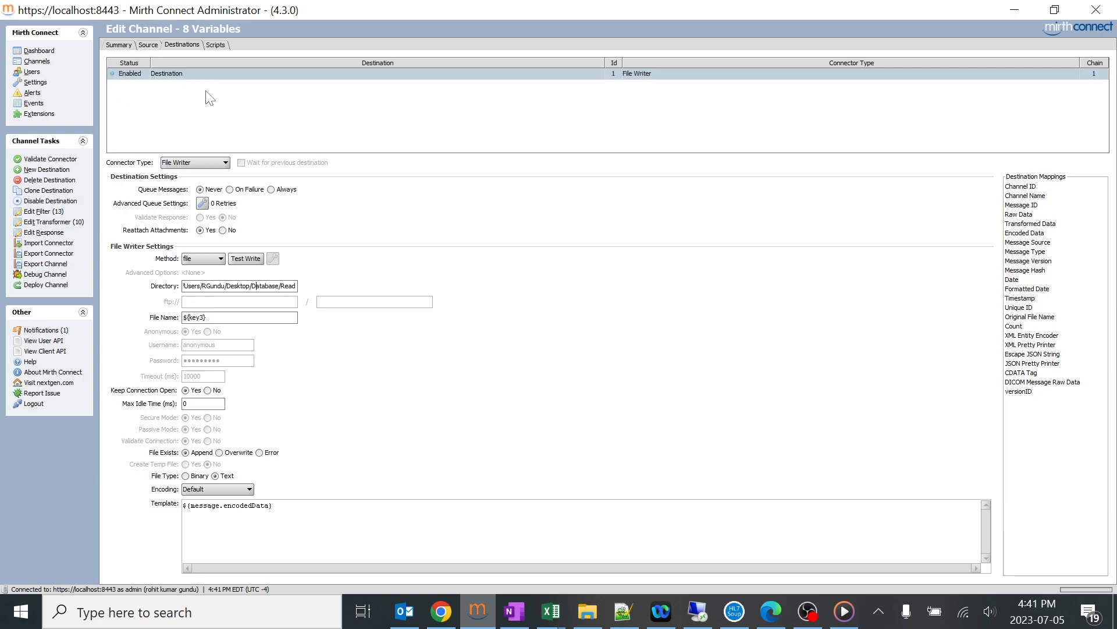
Clone the existing File Writer destination of the 8 Variables channel.
right_click(180, 74)
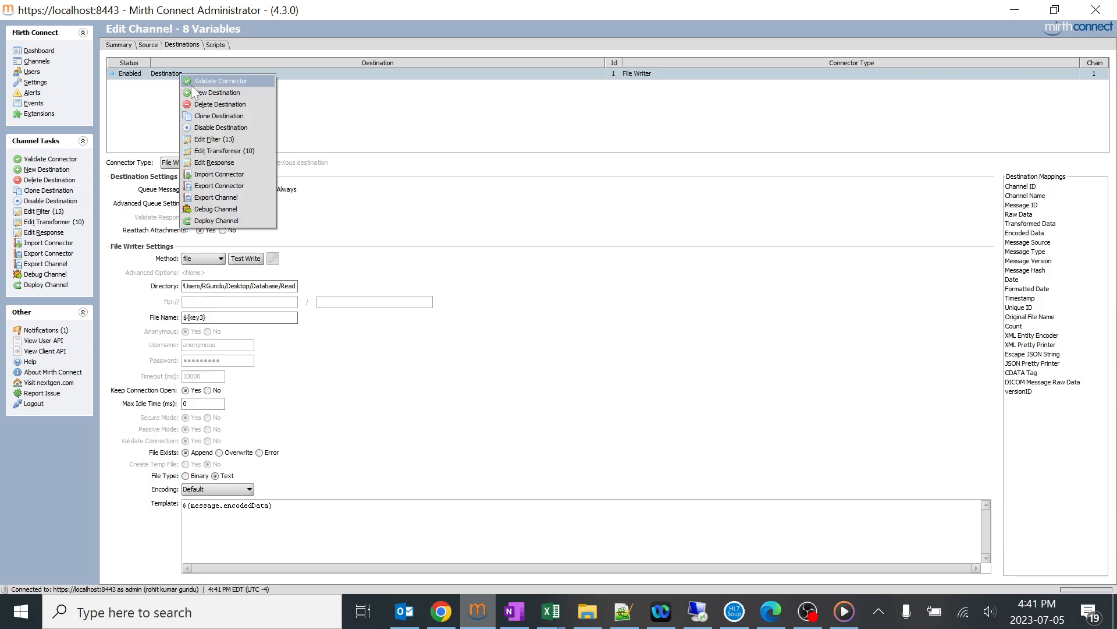
left_click(227, 115)
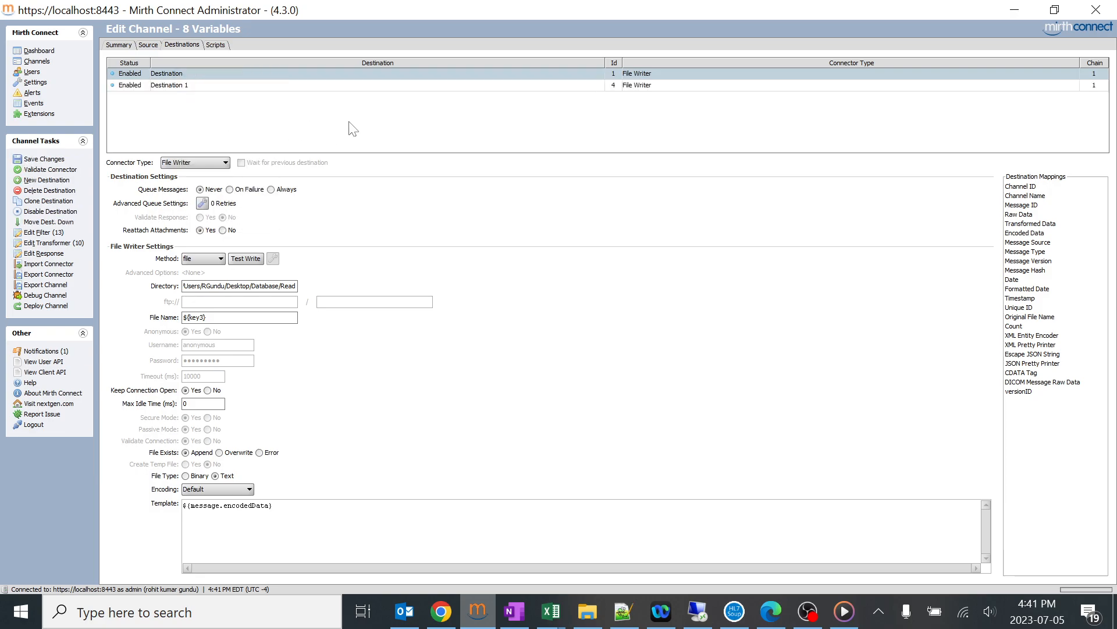
right_click(192, 74)
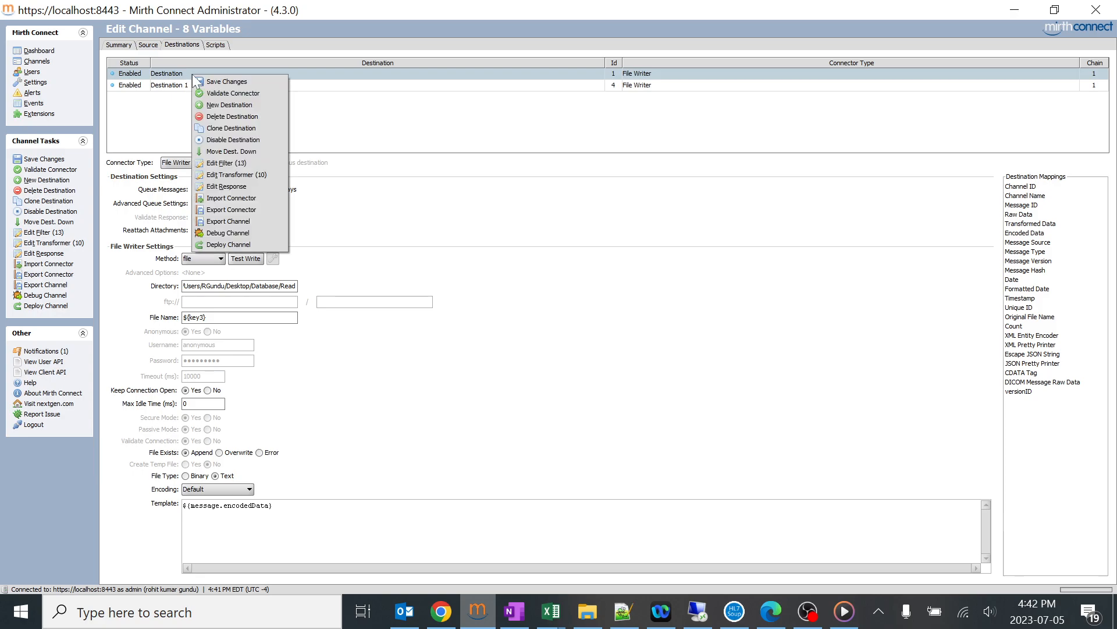
left_click(162, 114)
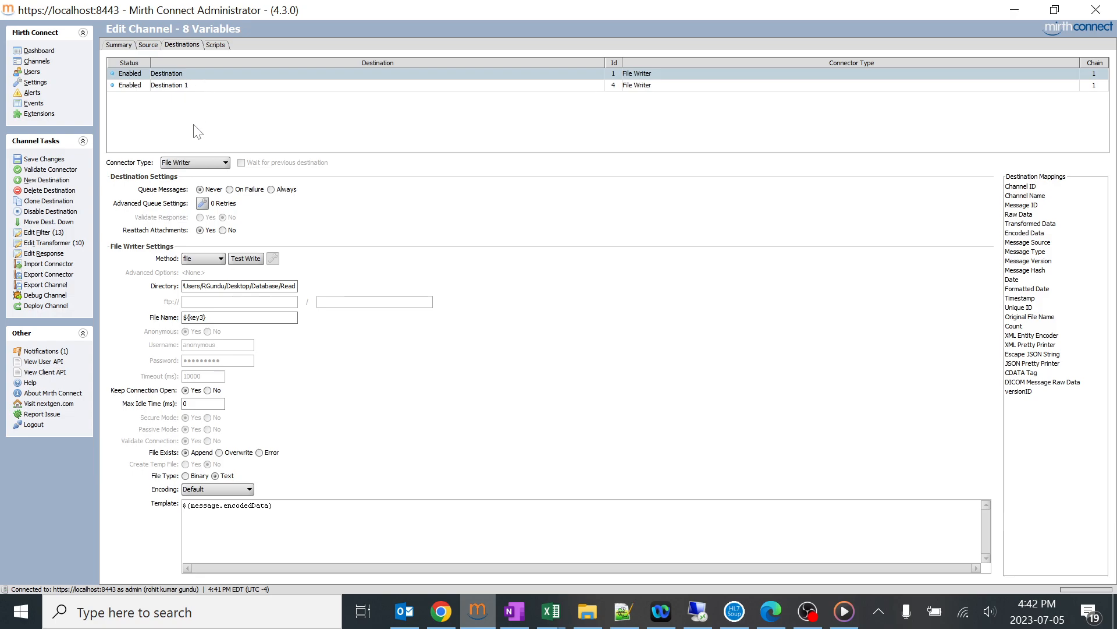
Rename the cloned destination as "Channel to Channel Connection".
left_click(190, 76)
double_click(190, 85)
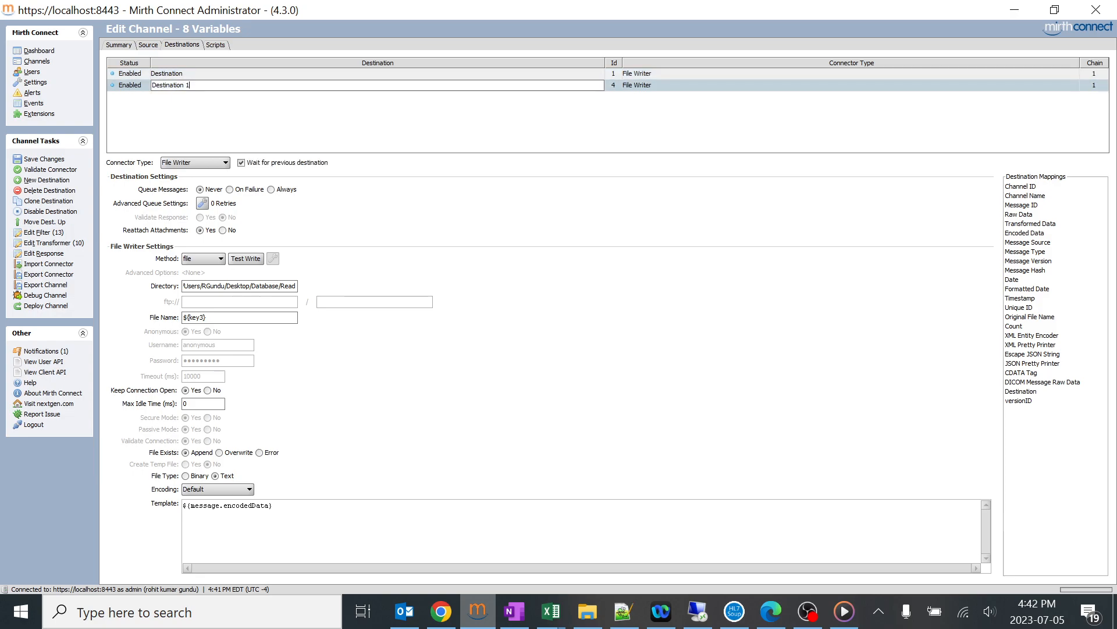
key("ctrl+a")
key("BackSpace")
key("Return")
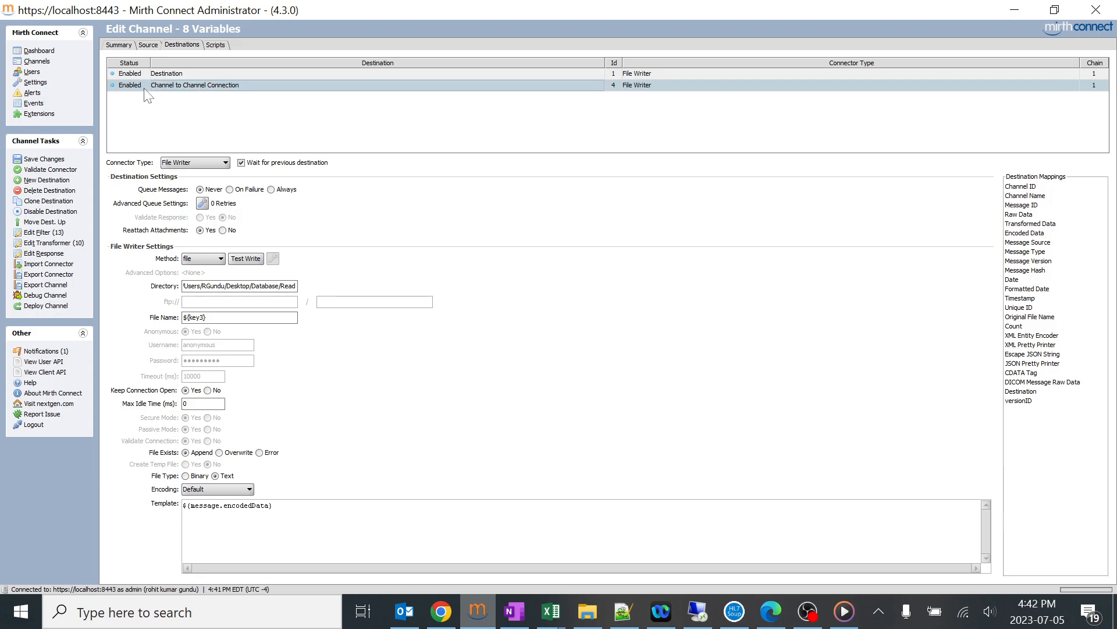
Change the connector type of the Channel to Channel Connection destination to Channel Writer, accepting the loss of its current connector data.
left_click(148, 44)
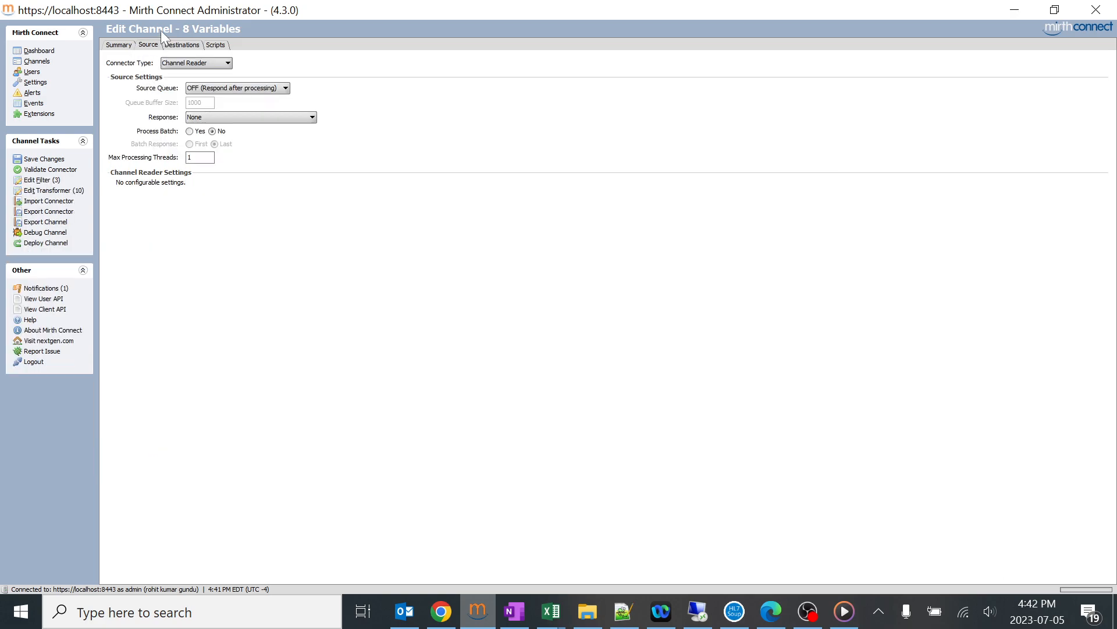
left_click(181, 45)
left_click(187, 73)
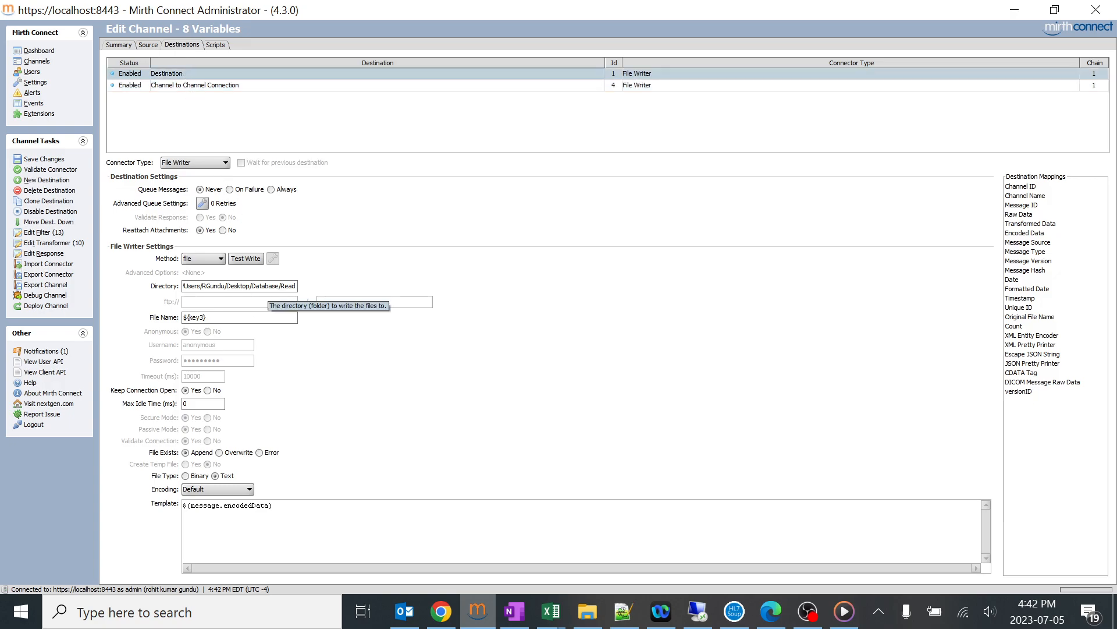
left_click(194, 85)
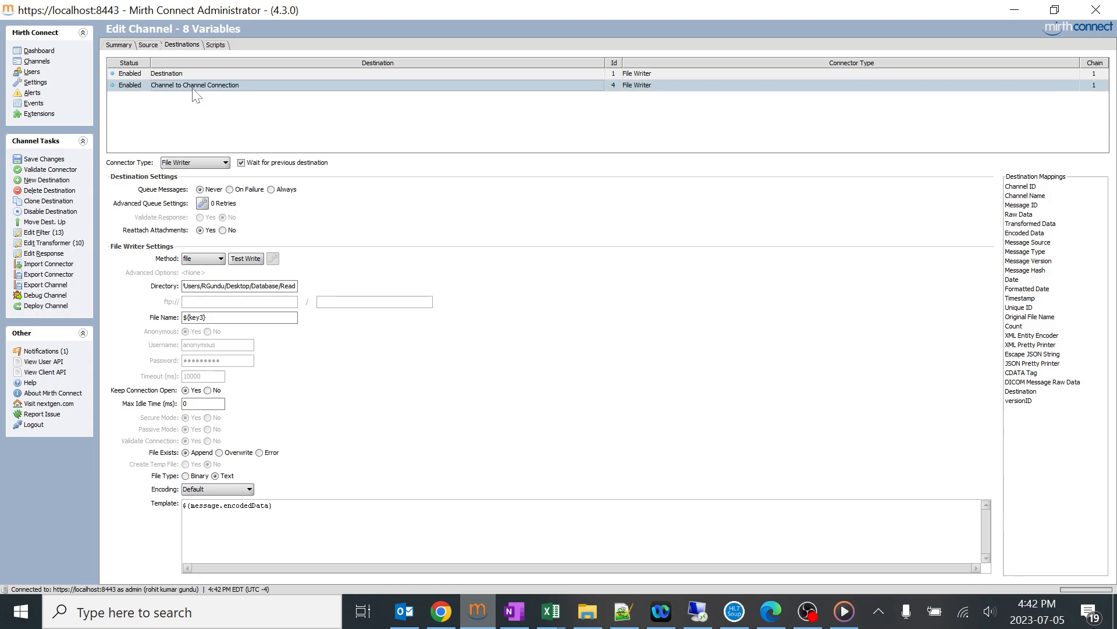
left_click(214, 163)
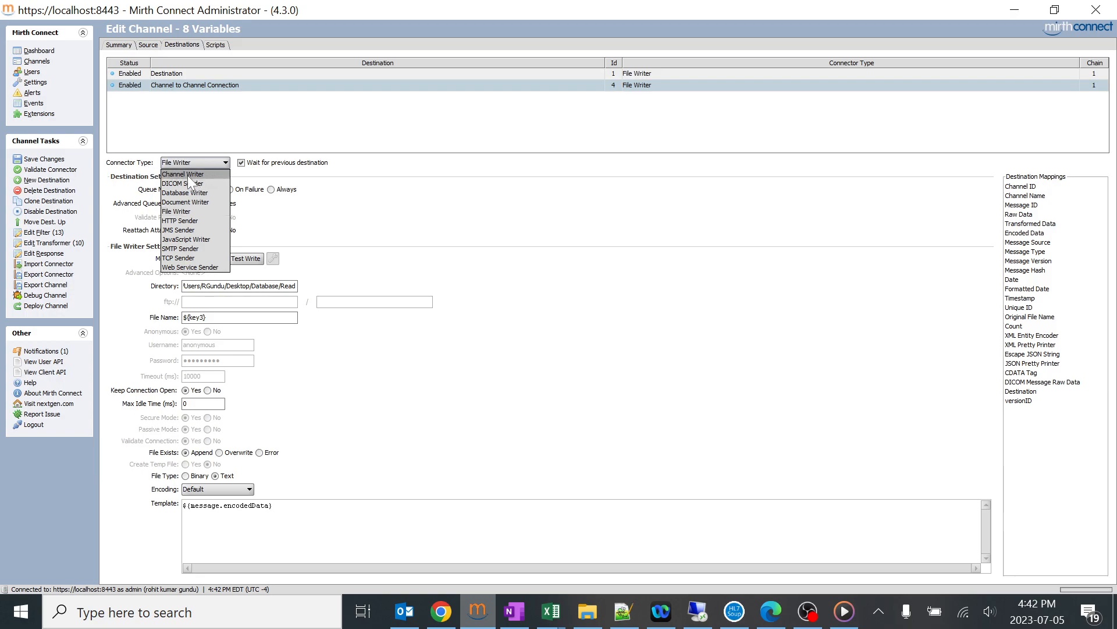
left_click(190, 175)
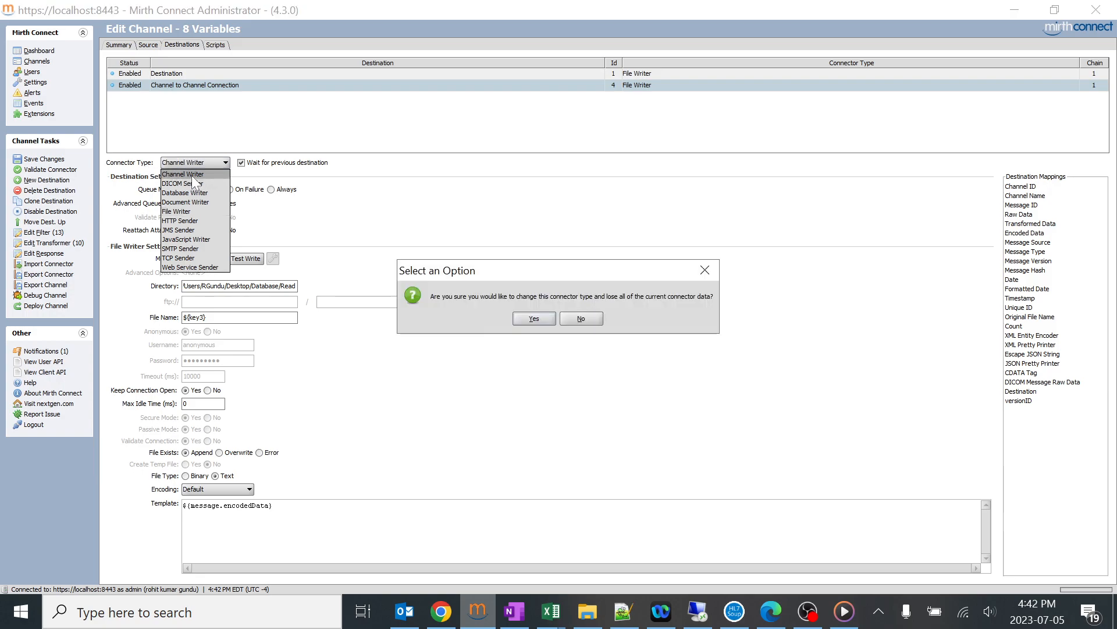
left_click(531, 319)
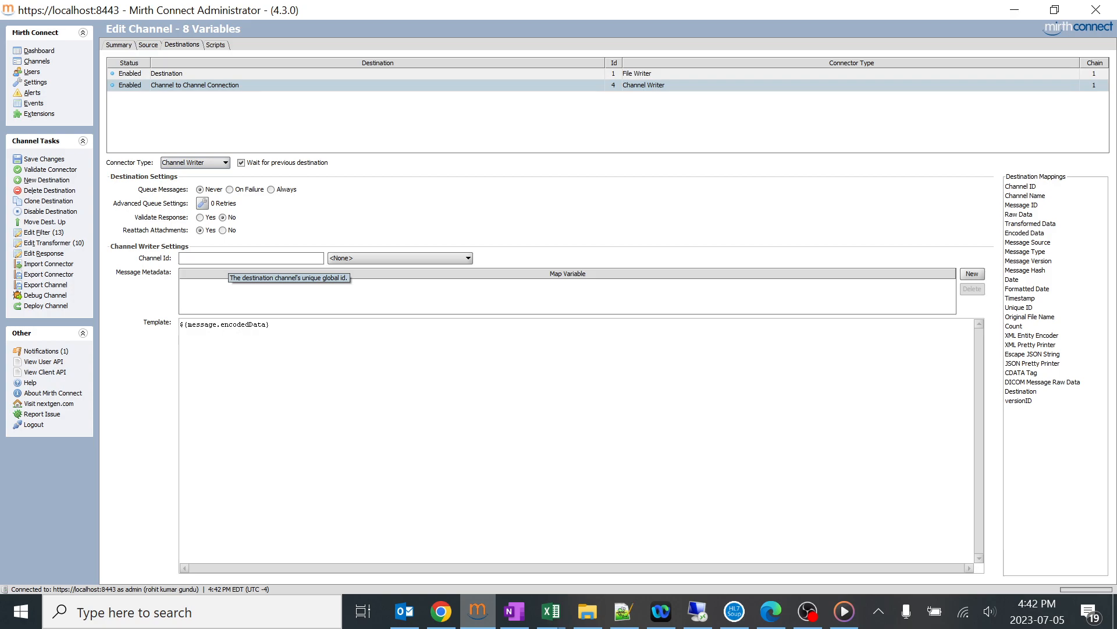
Set the Channel Writer's target channel to 9 test.
left_click(358, 259)
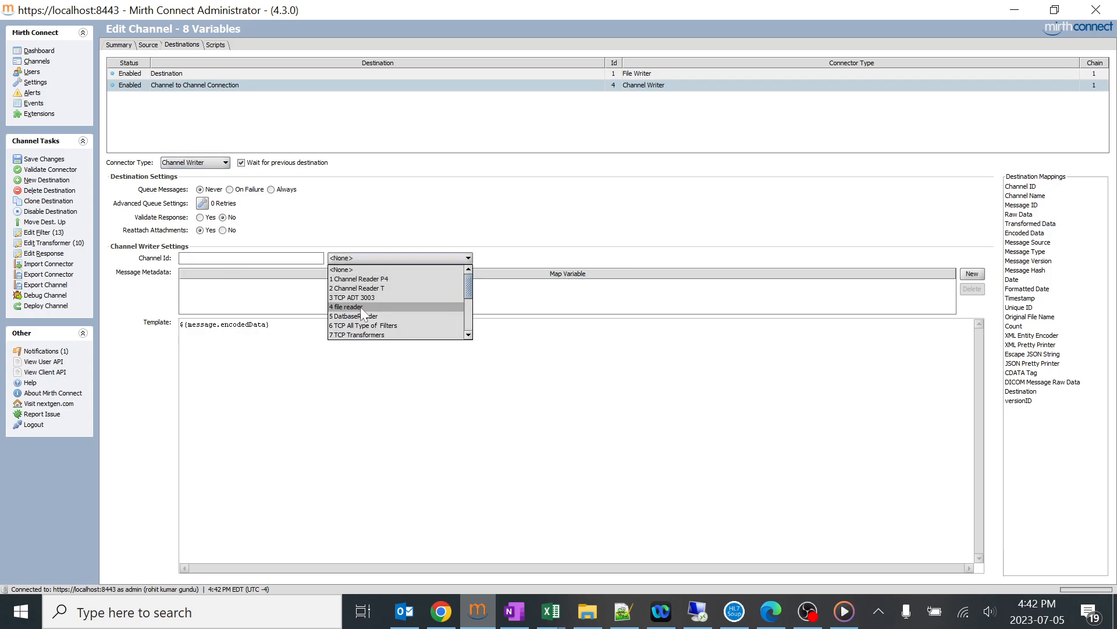
left_click_drag(468, 286, 475, 309)
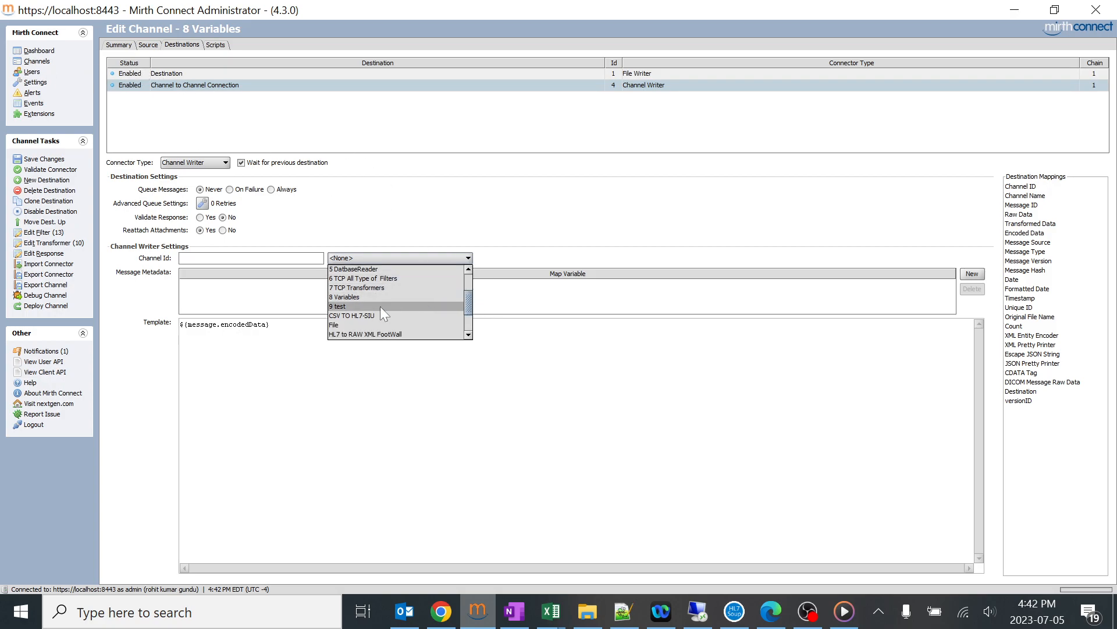
left_click(358, 306)
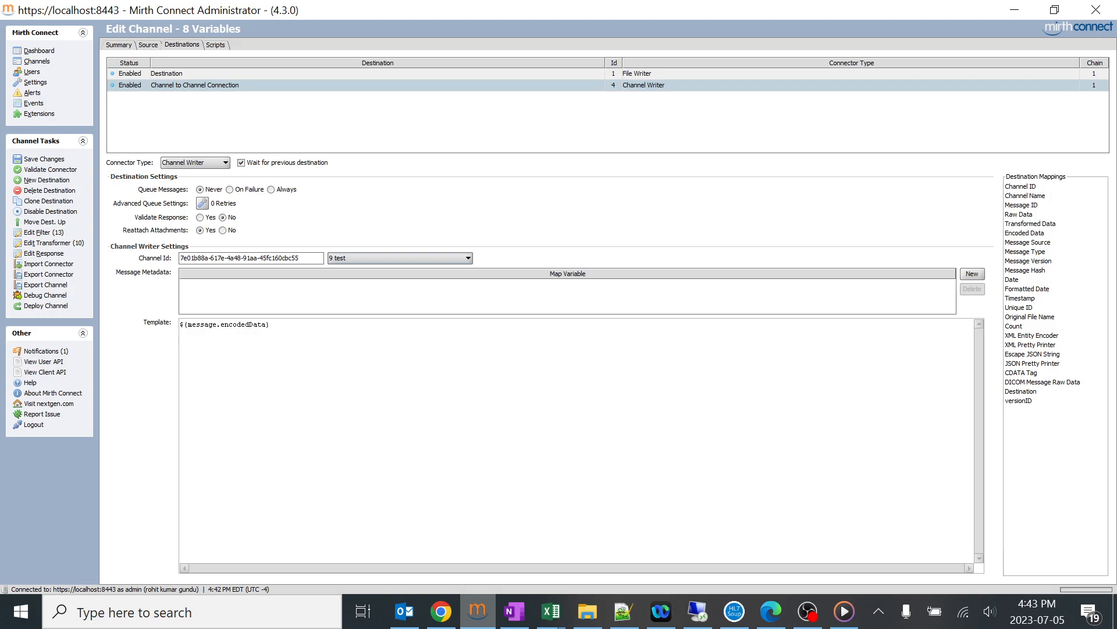
Save the changes to the 8 Variables channel and deploy it.
left_click(56, 159)
left_click(64, 295)
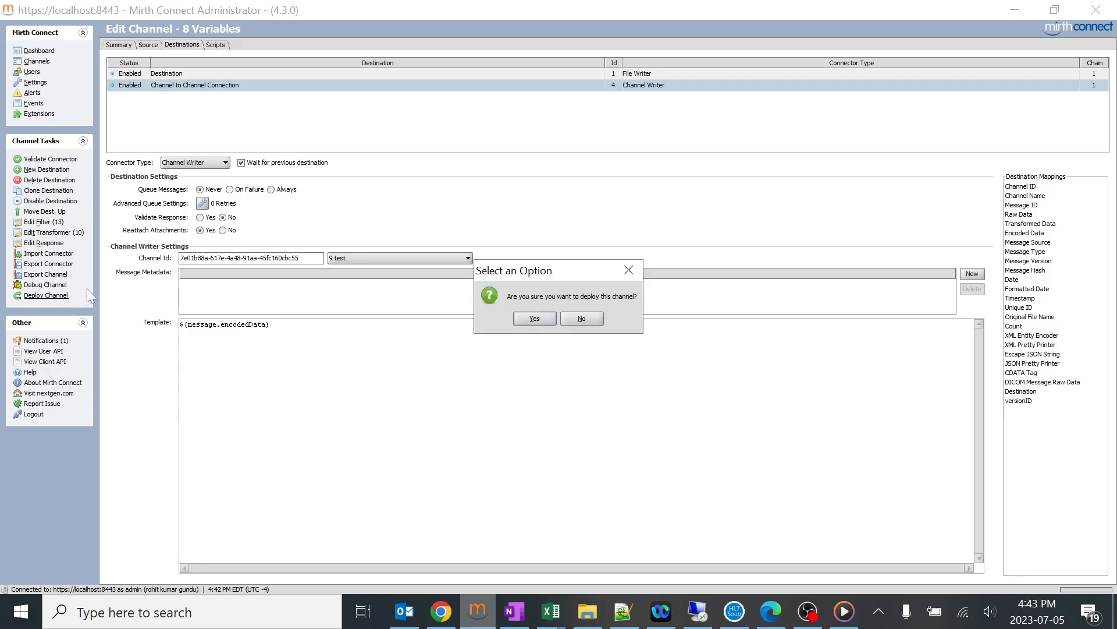
left_click(538, 326)
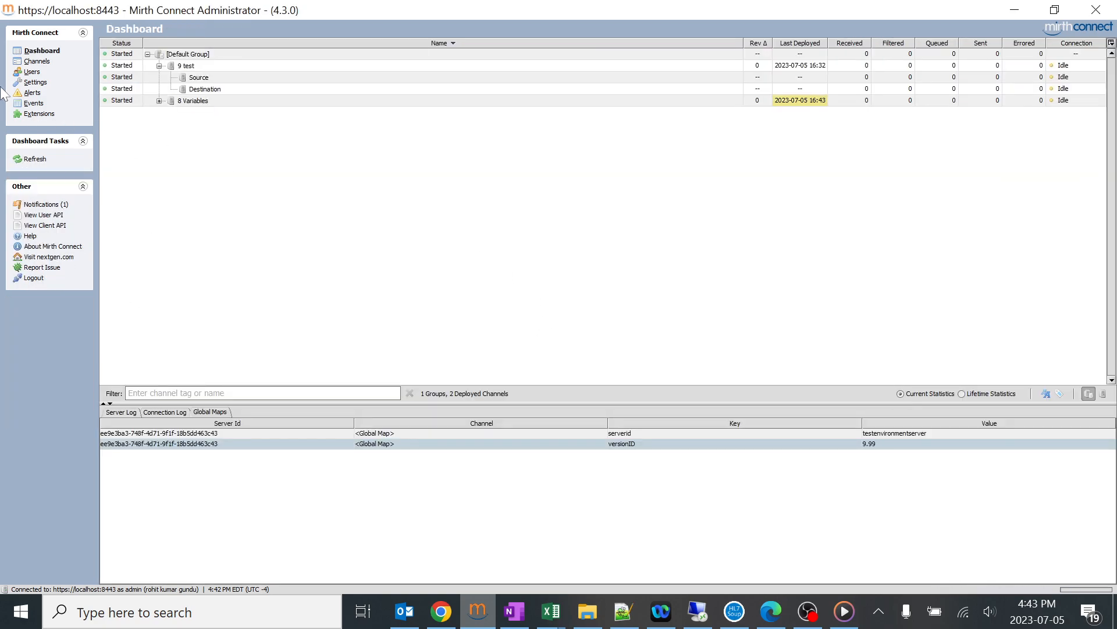
Expand the deployed 8 Variables channel on the dashboard and examine its source and destinations.
left_click(159, 101)
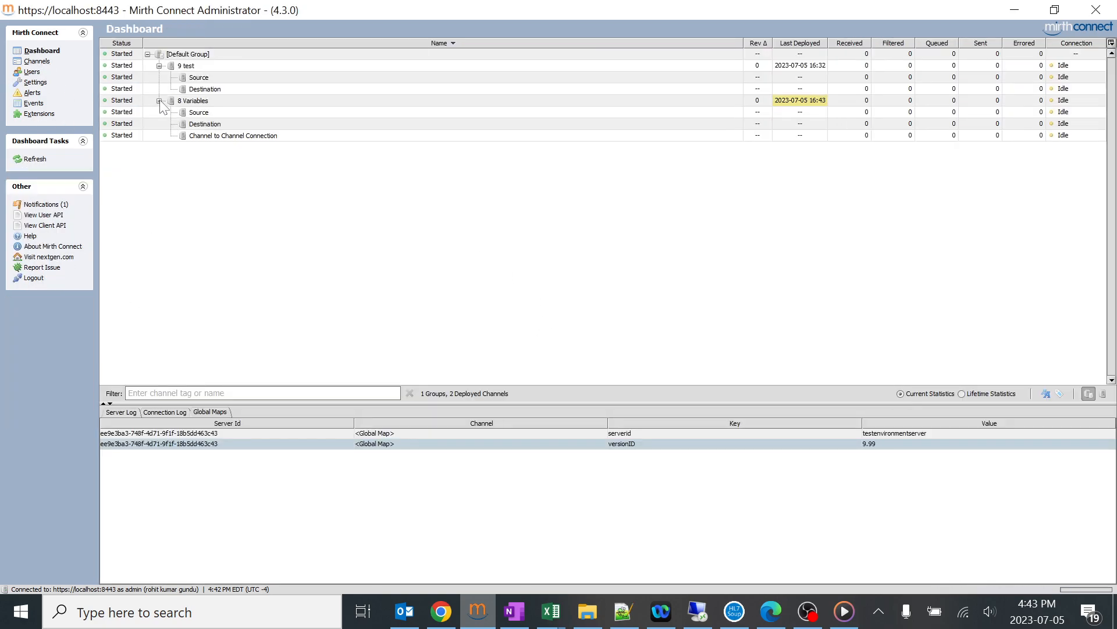
left_click(192, 100)
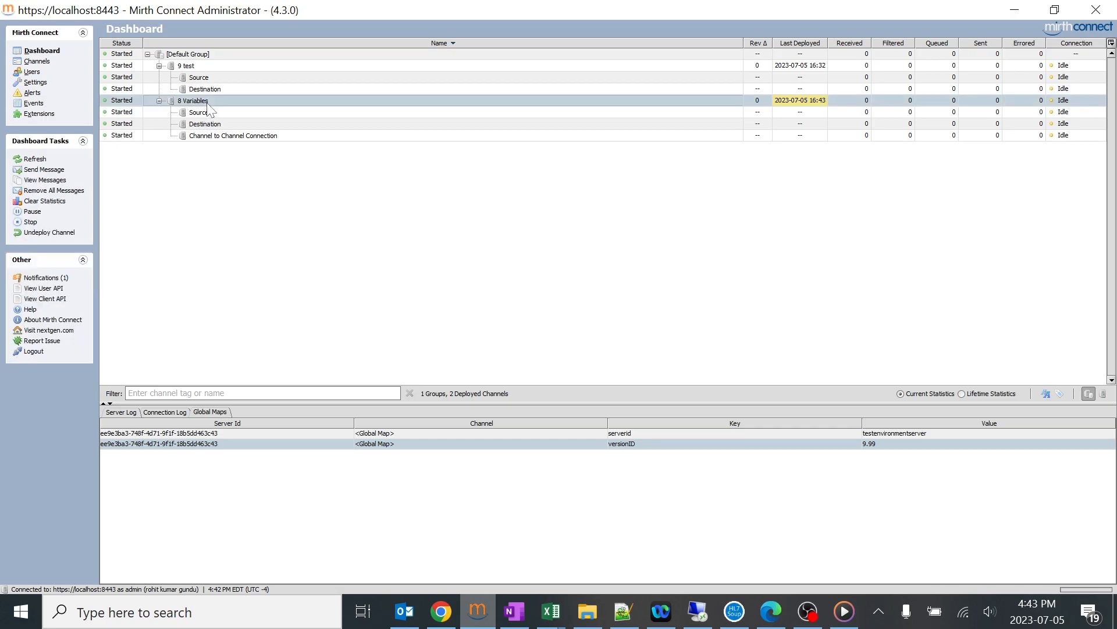
left_click(219, 137)
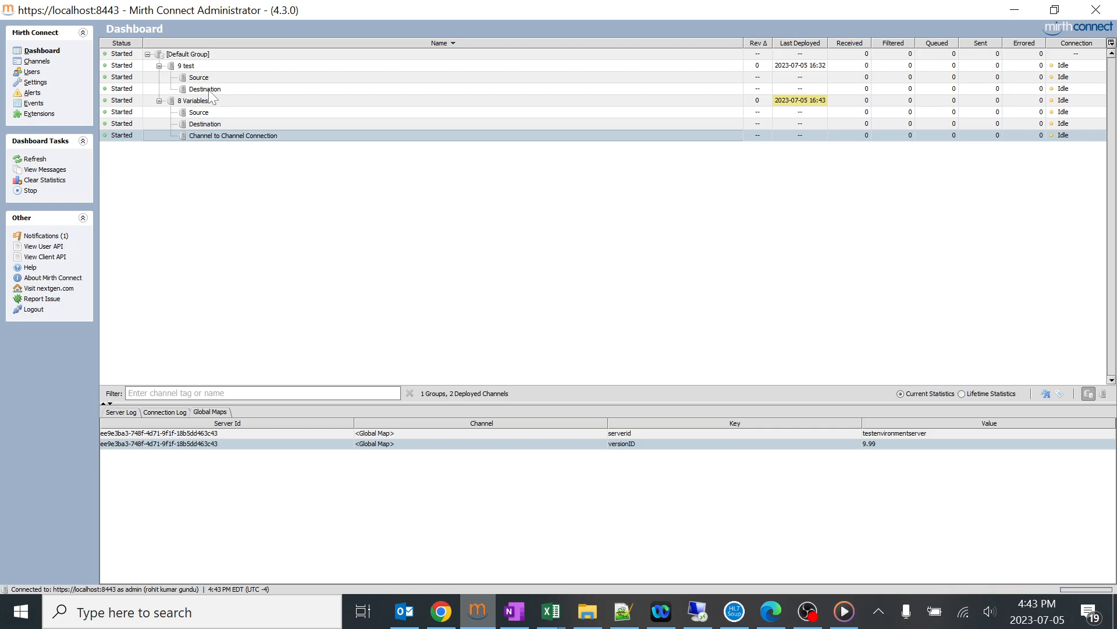
left_click(204, 127)
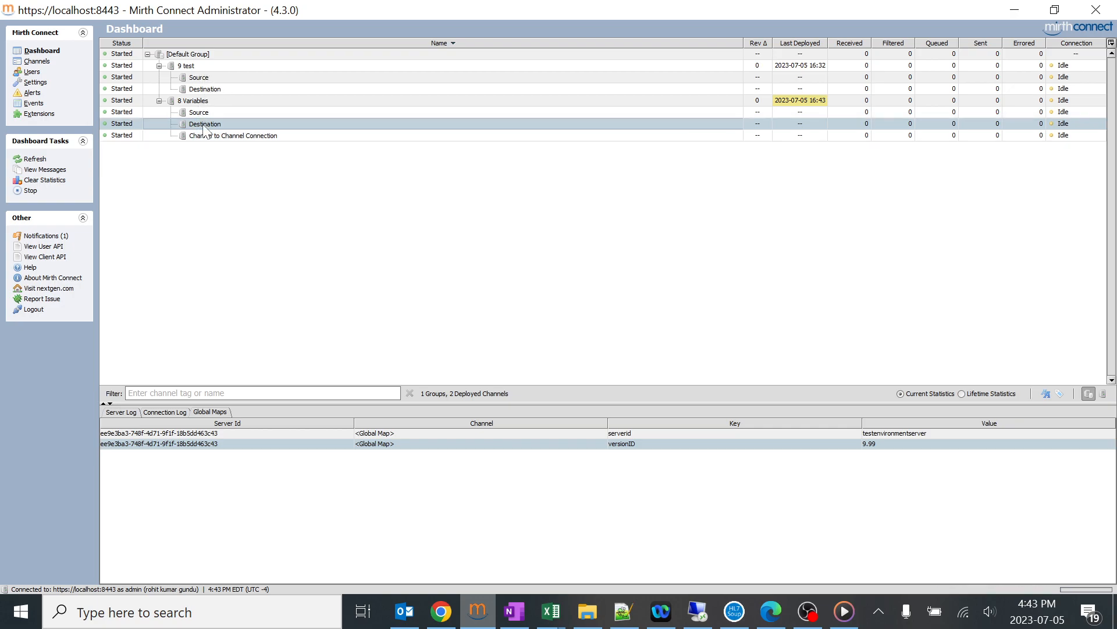
left_click(589, 610)
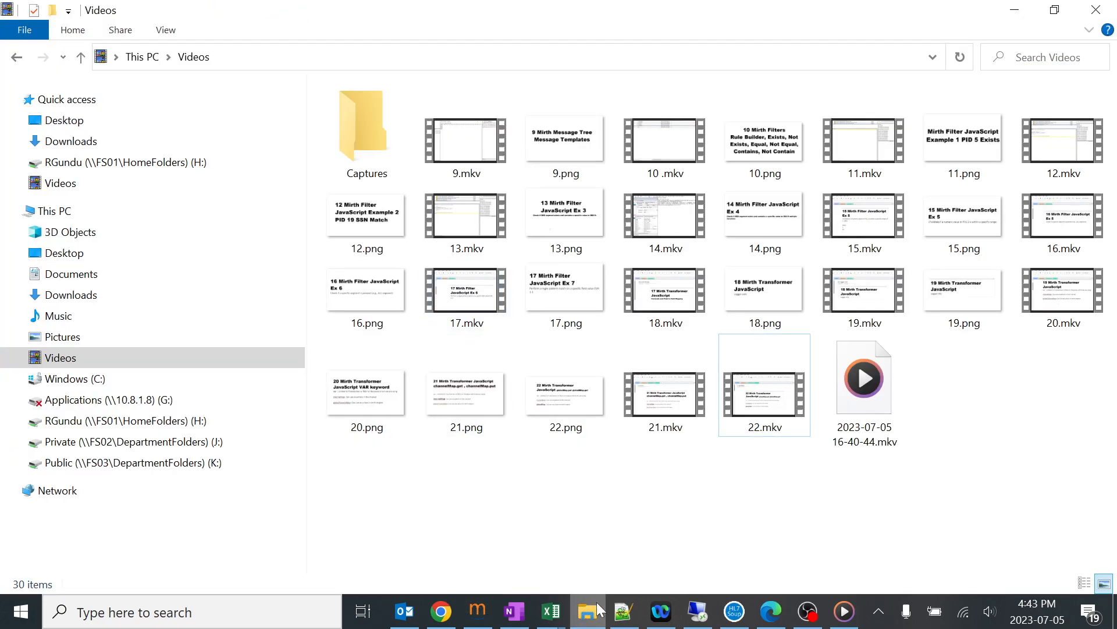
left_click(596, 600)
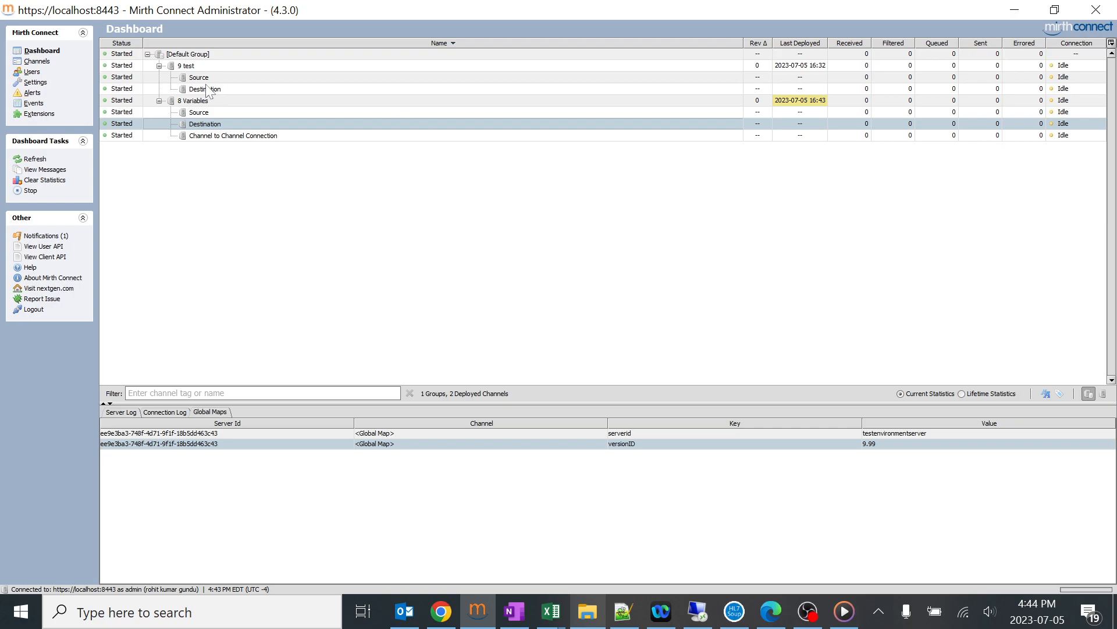
Copy the entire sample message from A04 Explained.txt in Notepad++ and paste it into a new message for the 8 Variables channel.
left_click(624, 611)
left_click(507, 399)
key("ctrl+a")
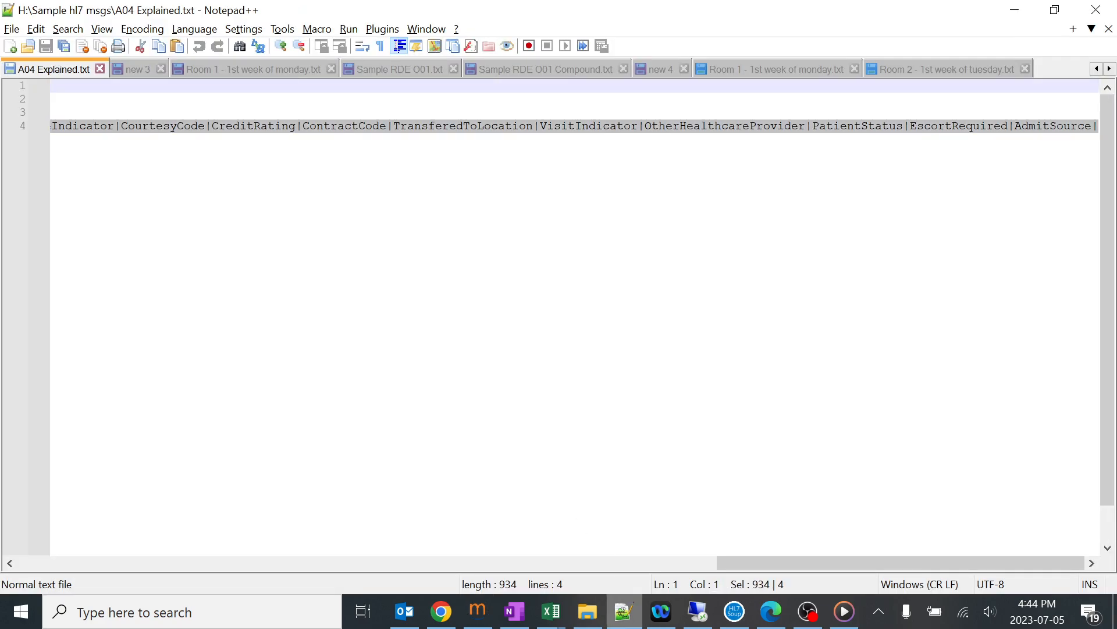
key("alt+Tab")
right_click(208, 101)
left_click(231, 121)
key("ctrl+v")
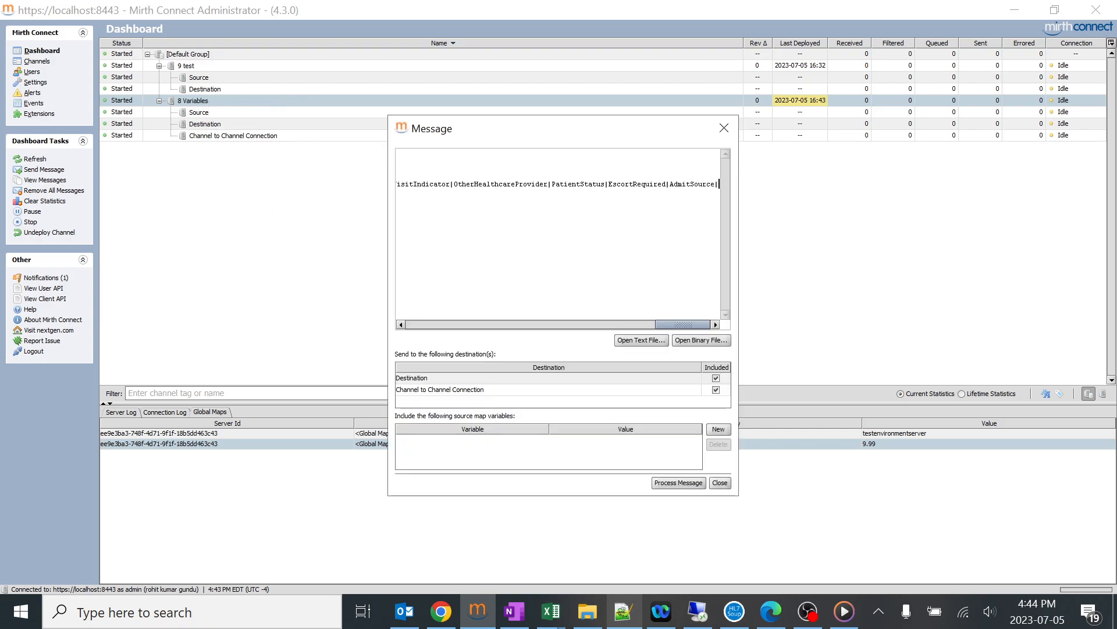
Replace the message type ADT with ORU in the MSH segment and process the message.
left_click_drag(657, 325, 500, 324)
double_click(483, 154)
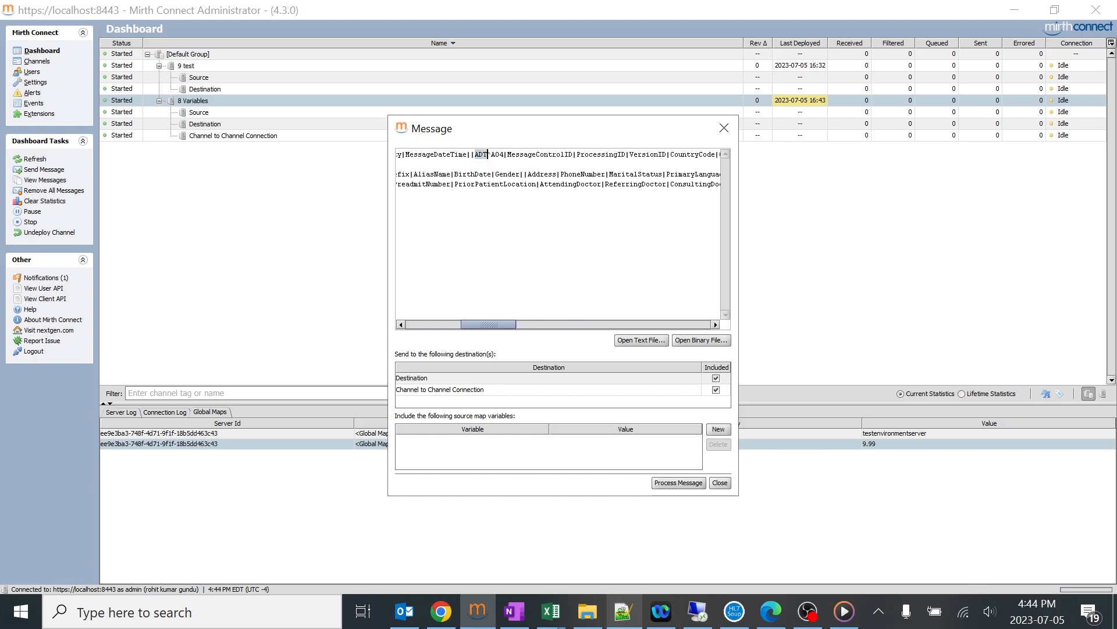
type("ORU")
left_click(680, 483)
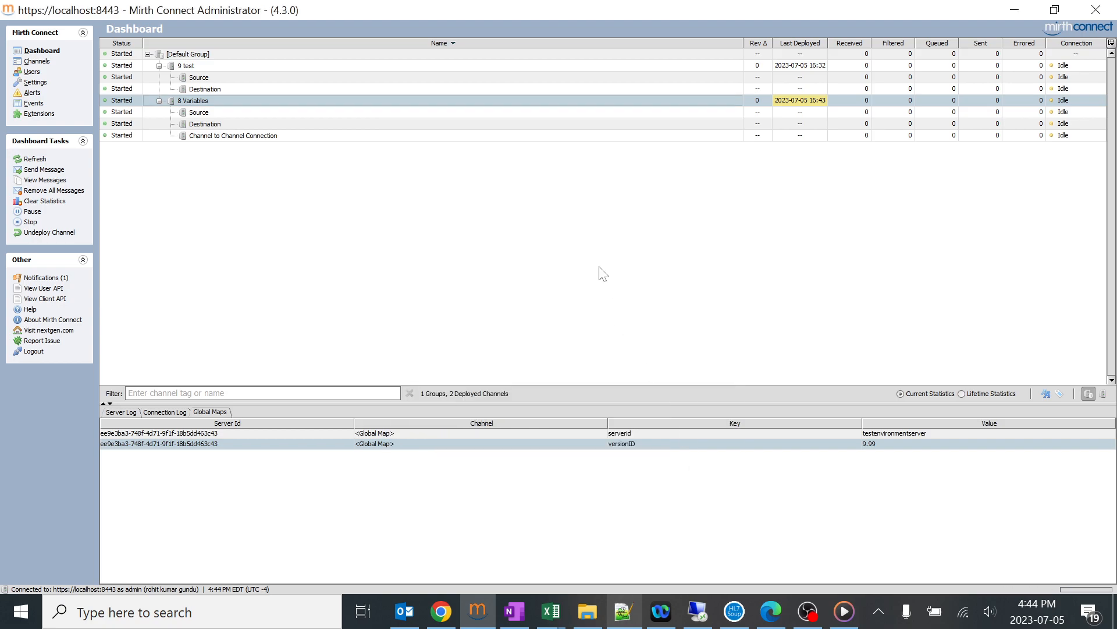
Refresh the dashboard statistics and check the Read folder in File Explorer for the output file.
right_click(584, 204)
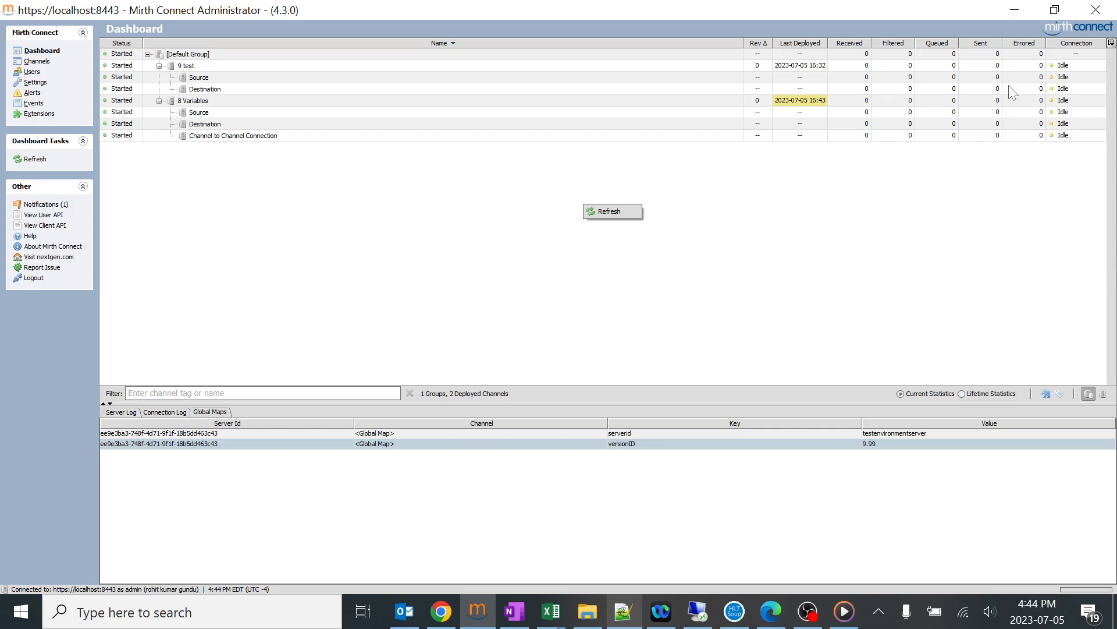
left_click(619, 212)
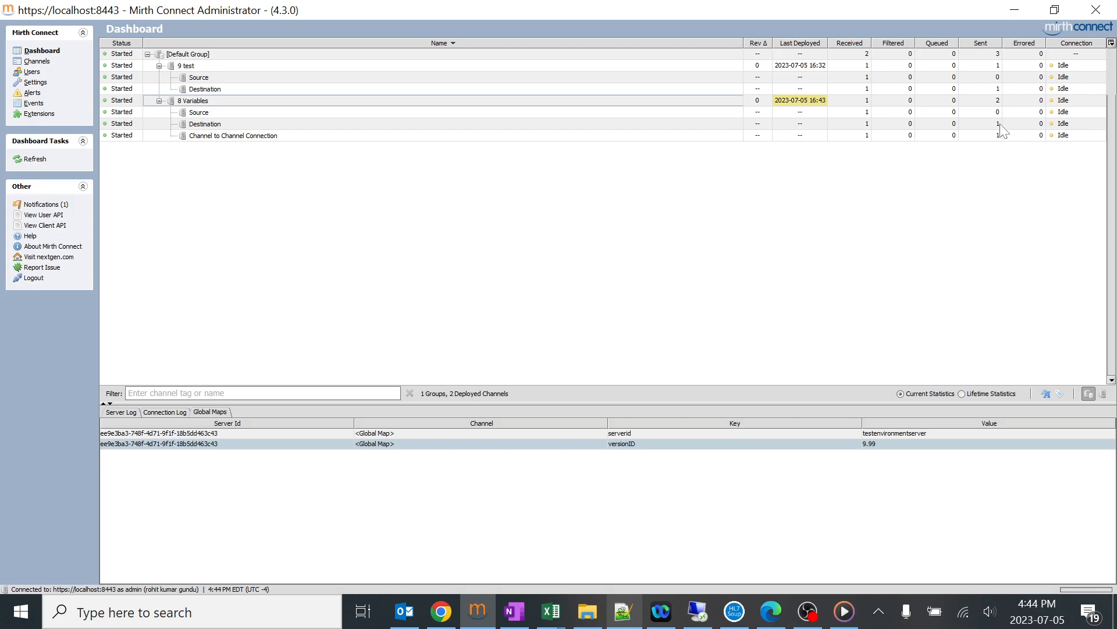
left_click(588, 611)
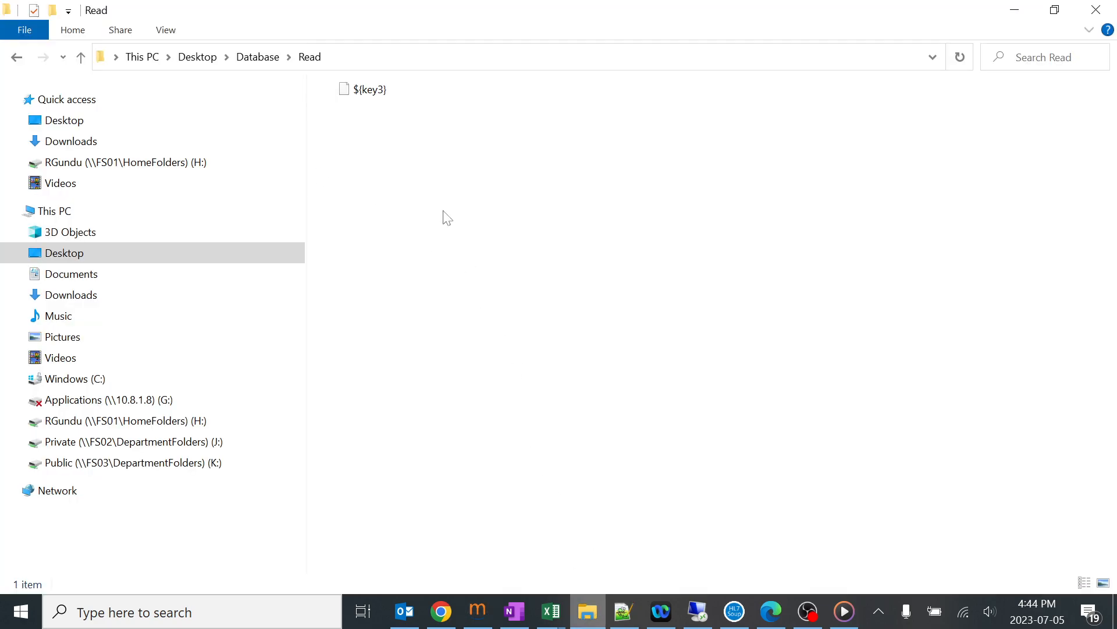
left_click(1015, 9)
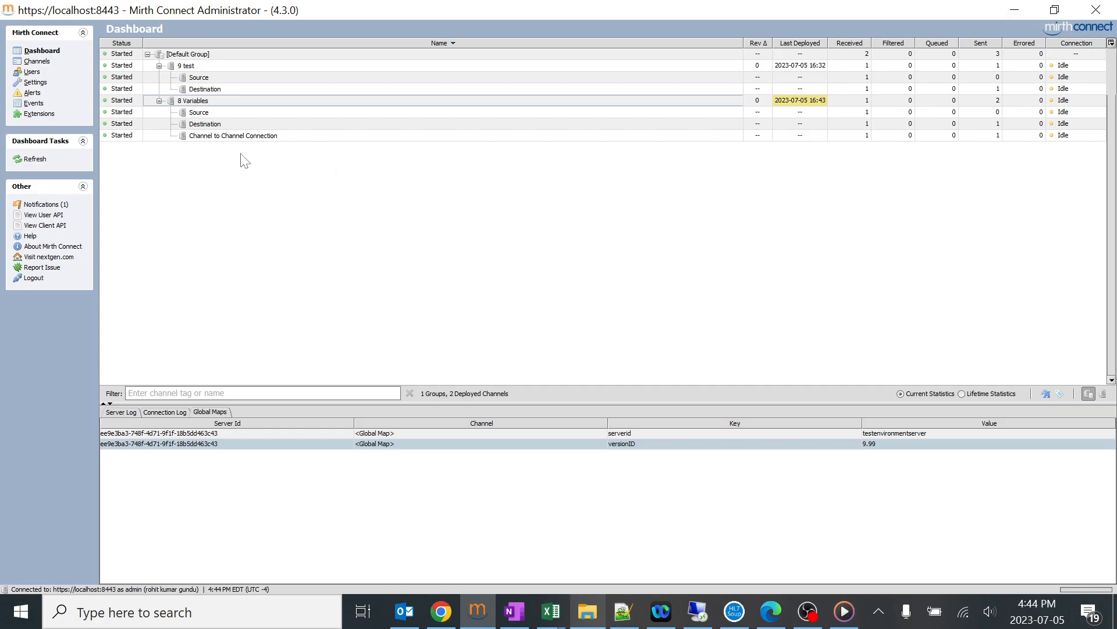
left_click(224, 139)
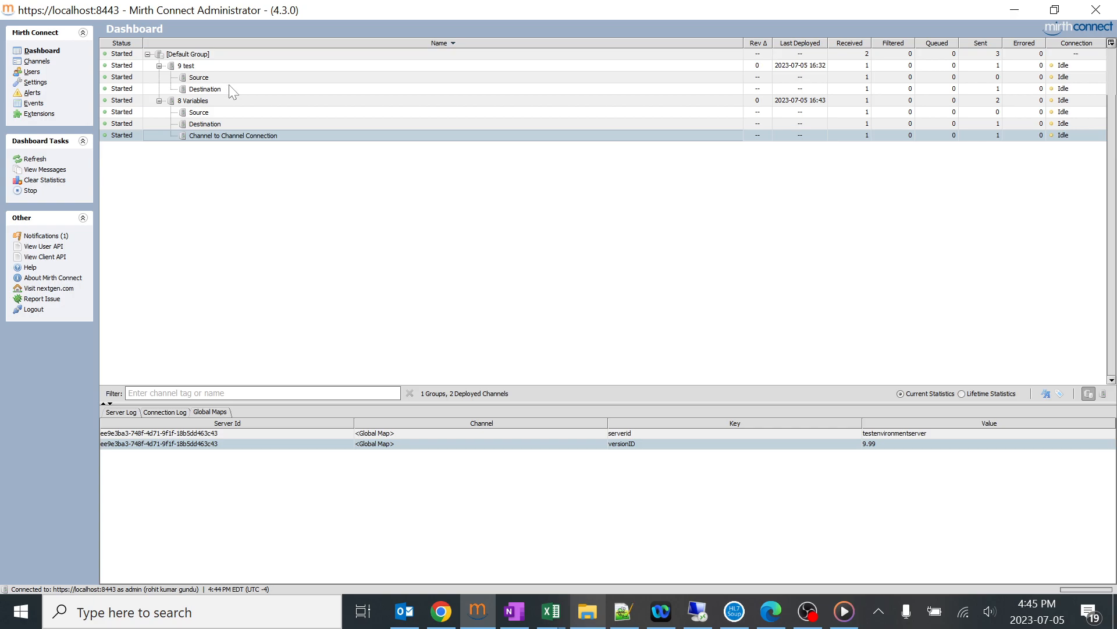
View the raw message received by the 9 test channel's destination, and return to the dashboard.
double_click(209, 89)
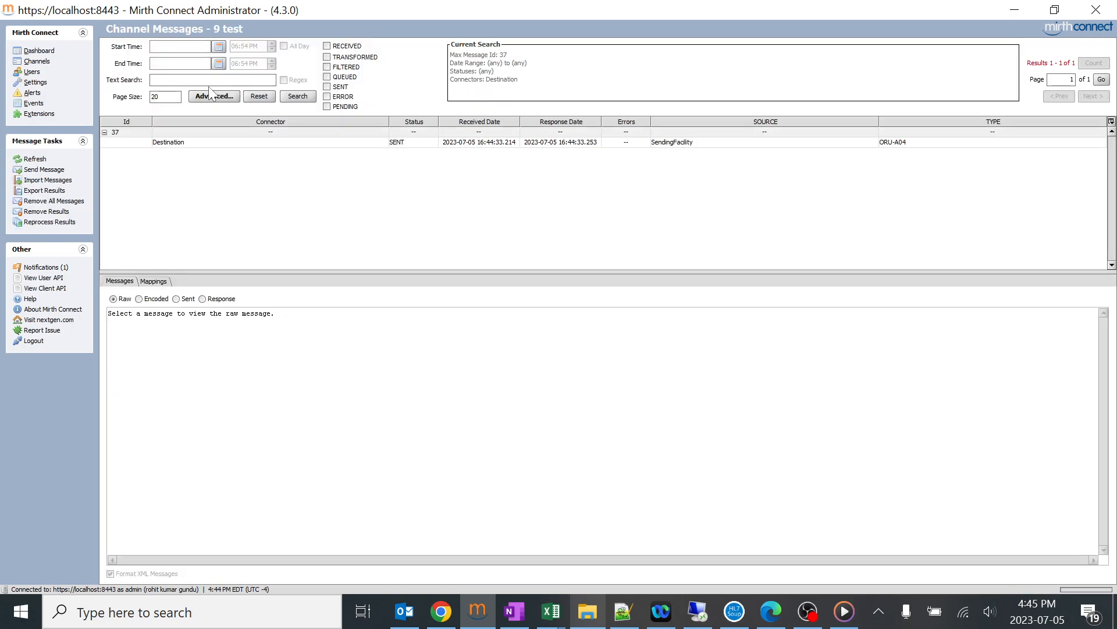
left_click(263, 142)
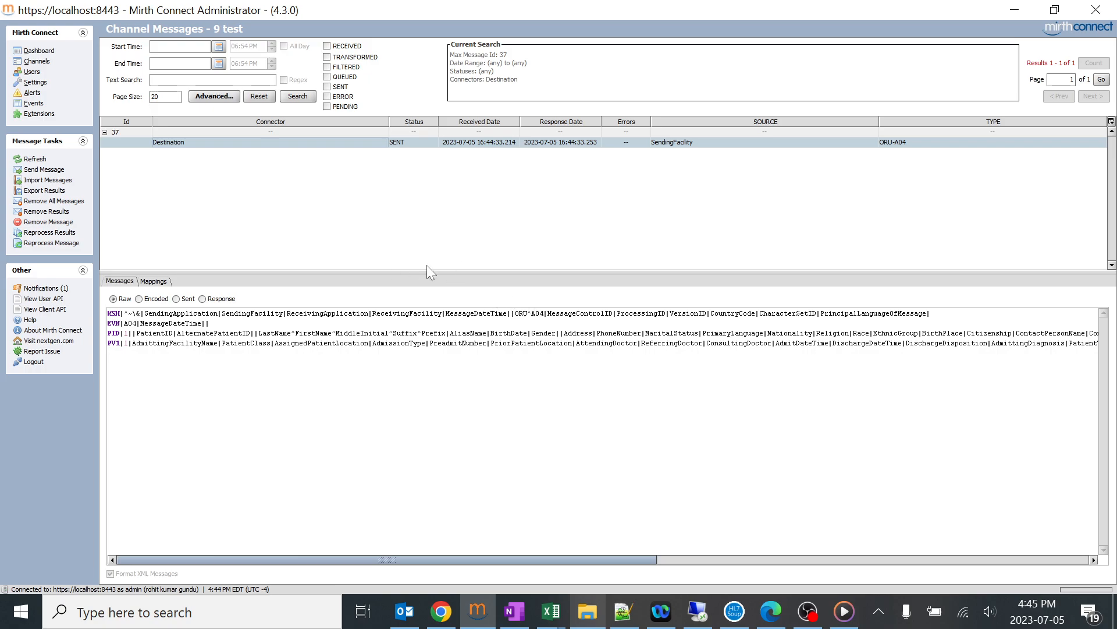
left_click(42, 62)
left_click(41, 51)
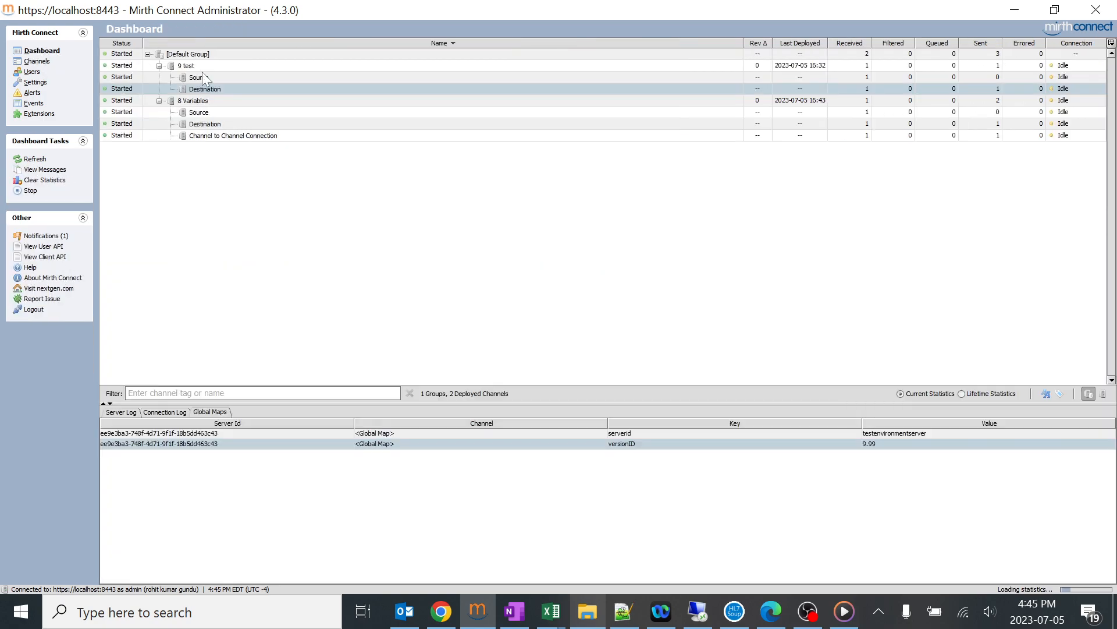
Start another message for the 8 Variables channel and paste the copied A04 sample into it.
right_click(247, 102)
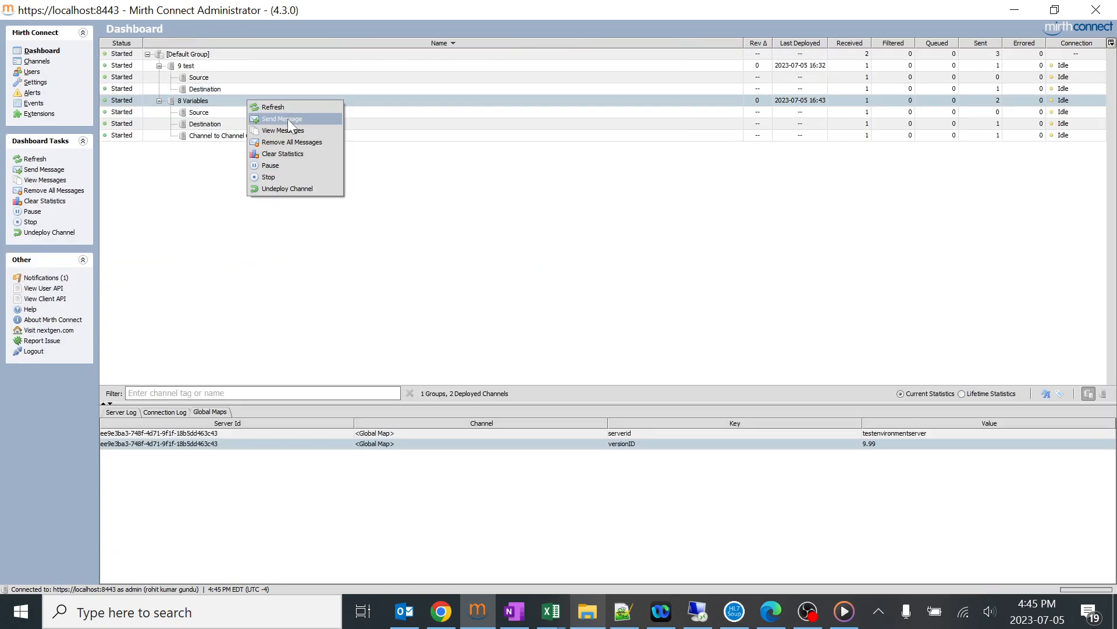
left_click(289, 119)
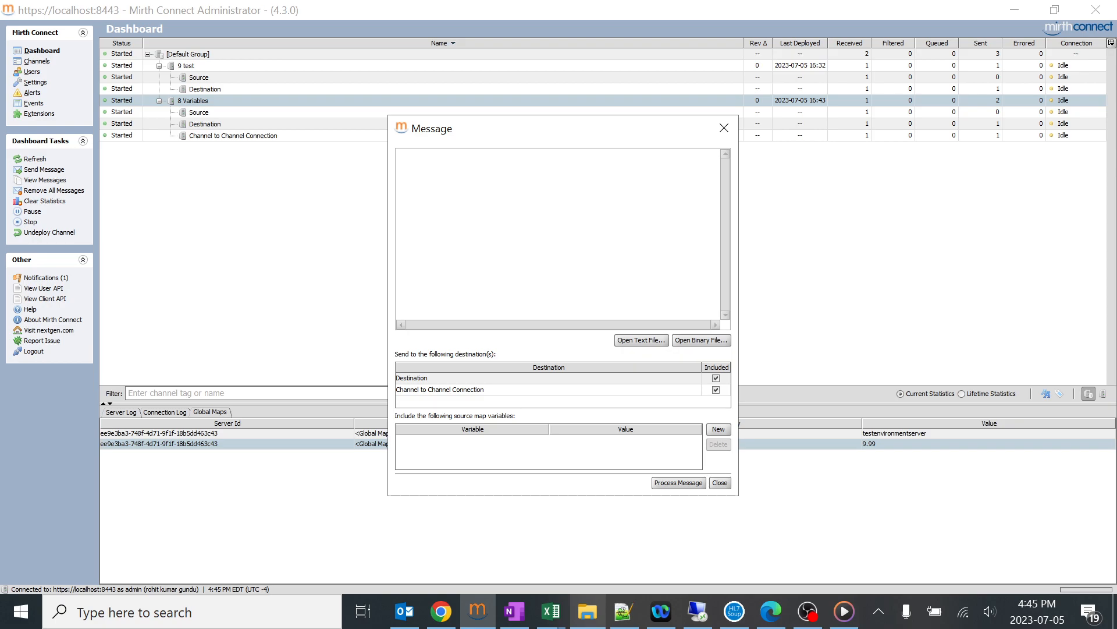
key("ctrl+v")
left_click_drag(670, 324, 408, 324)
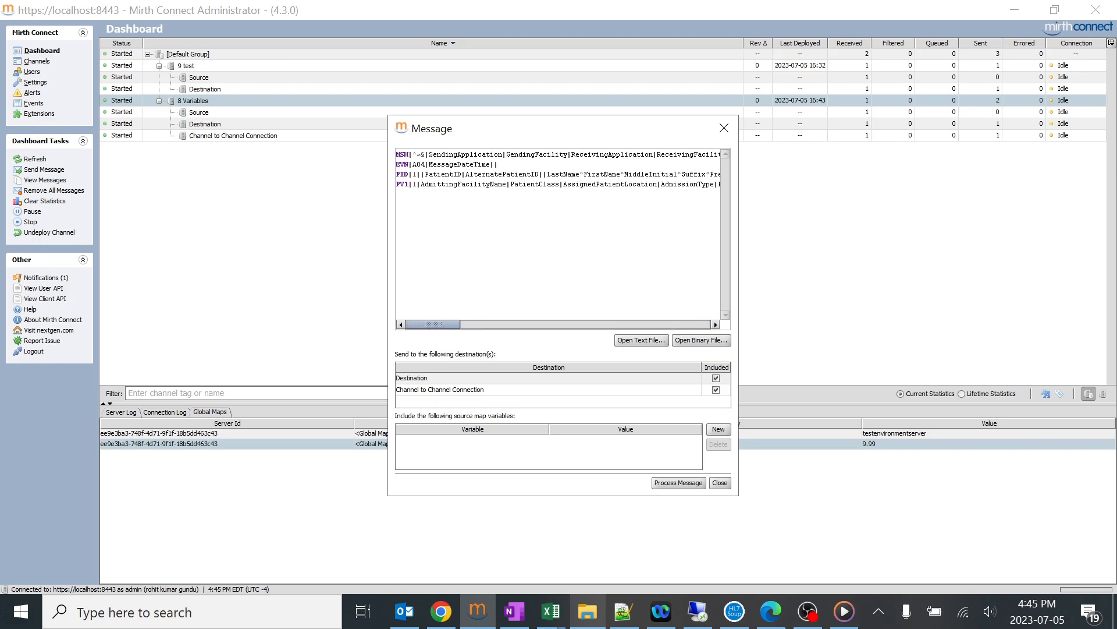
Shorten the message to one MSH line by deleting the EVN and PID segments and parts of MSH and PV1, and process it.
left_click_drag(396, 164, 467, 184)
key("Delete")
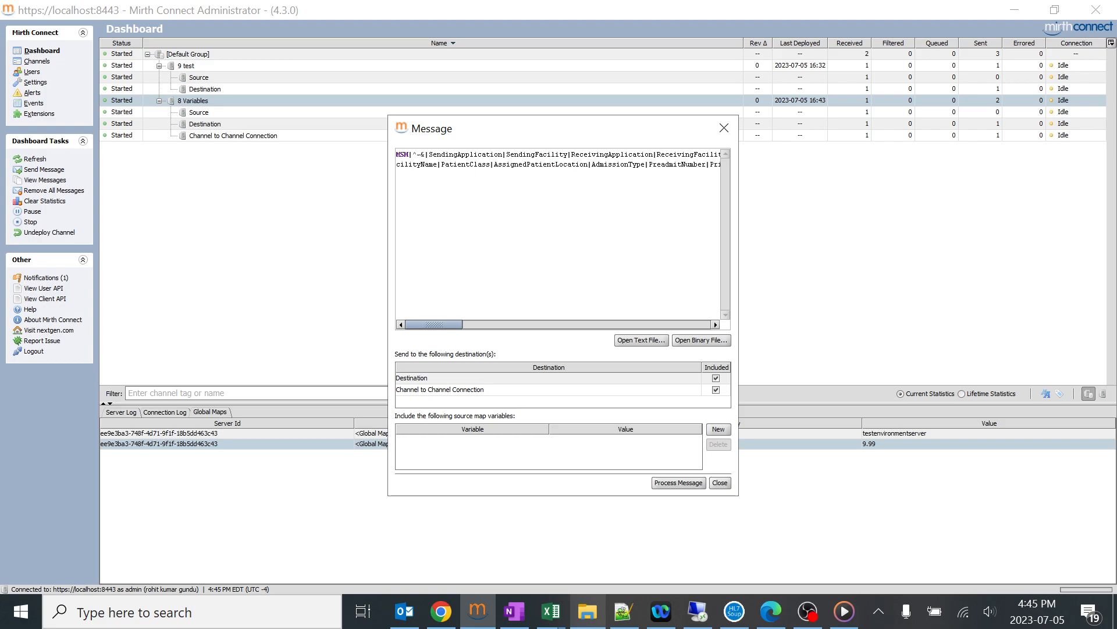
left_click_drag(396, 165, 561, 155)
key("Delete")
key("Delete")
key("Delete")
key("Delete")
key("Delete")
key("Delete")
key("Delete")
key("Delete")
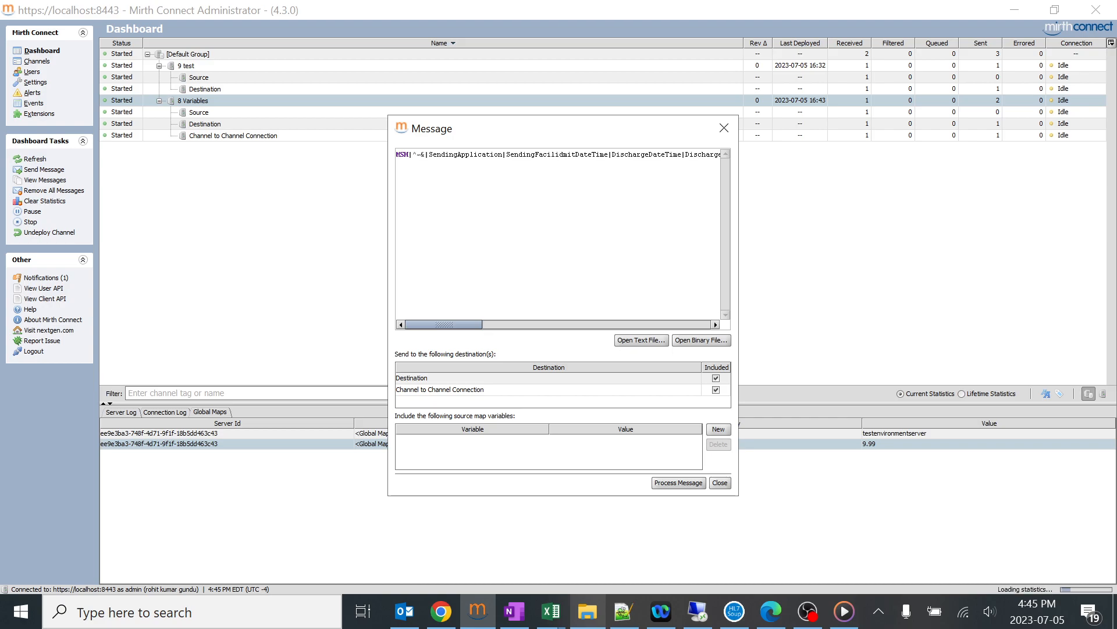
left_click(681, 483)
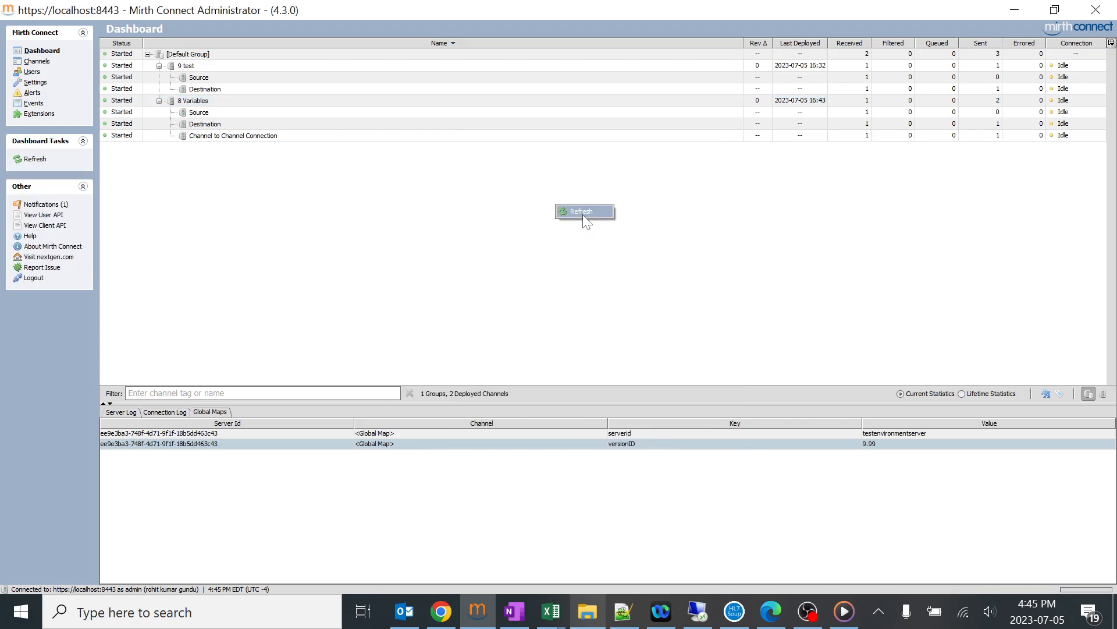
Refresh the dashboard and view the newest raw message at the 9 test channel's source.
left_click(208, 136)
left_click(200, 65)
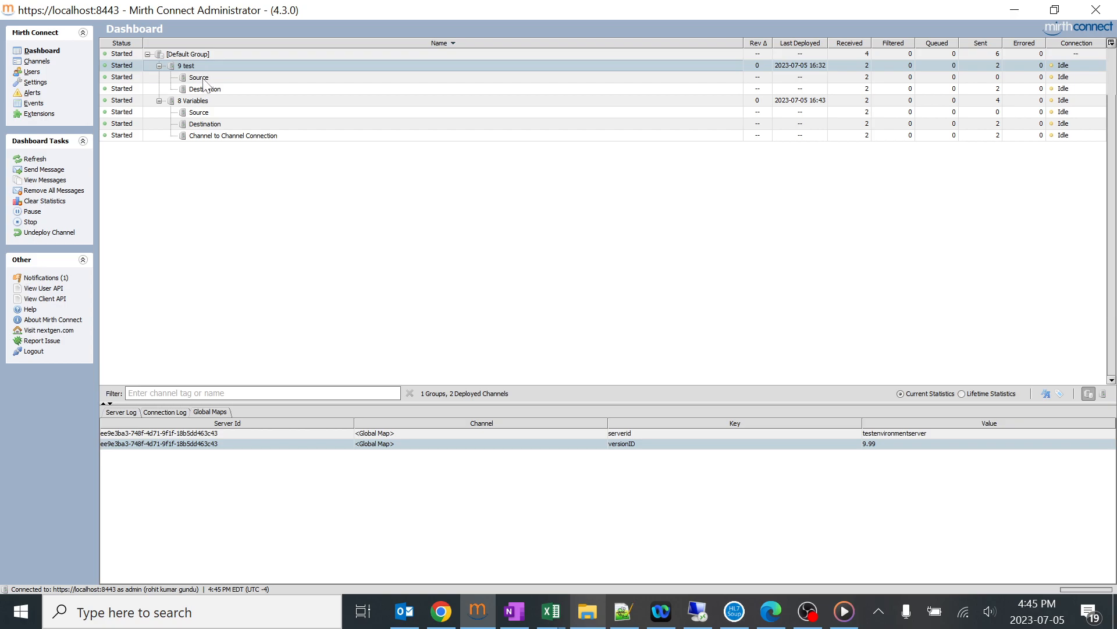
double_click(205, 77)
left_click(181, 134)
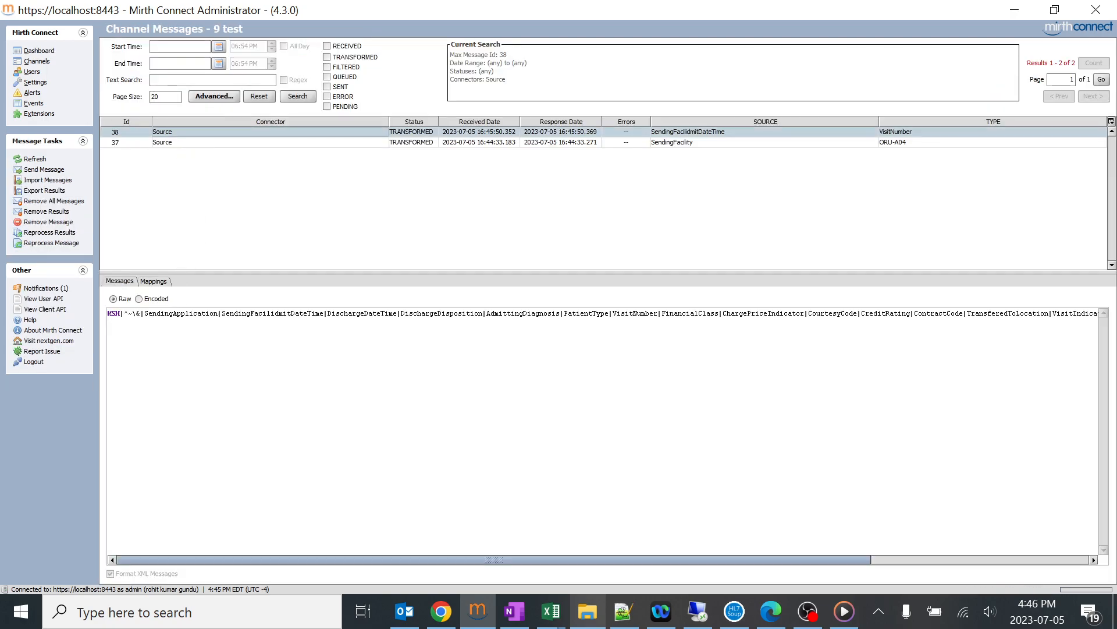
Look over the apple, 8 Variables and 7 TCP Transformers entries in the channel list, and switch to training page 23 in OneNote.
left_click(40, 62)
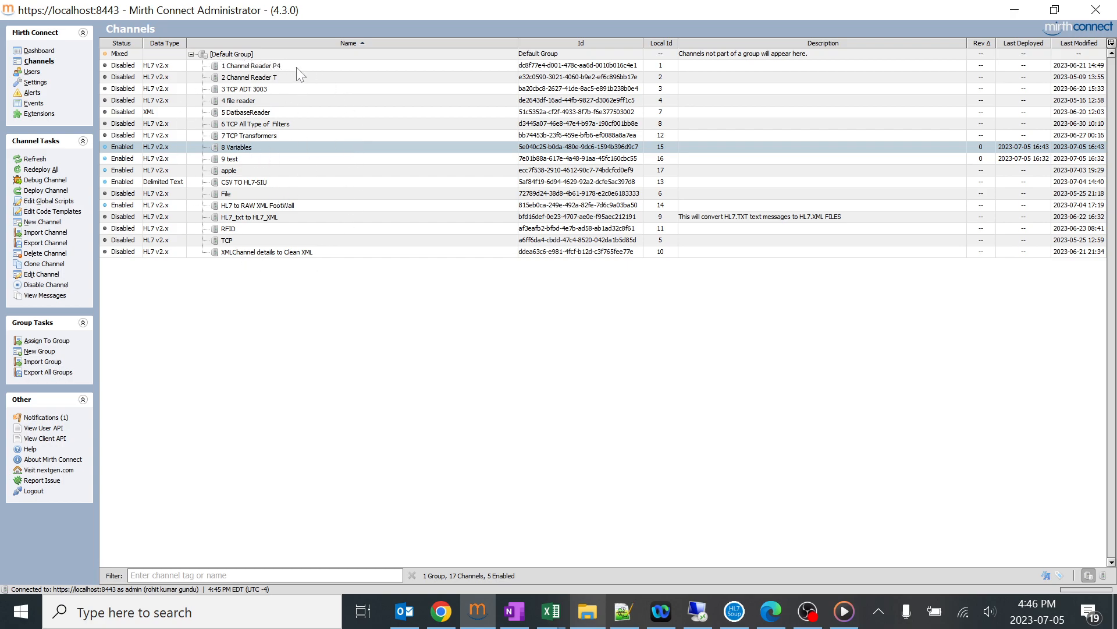
left_click(251, 171)
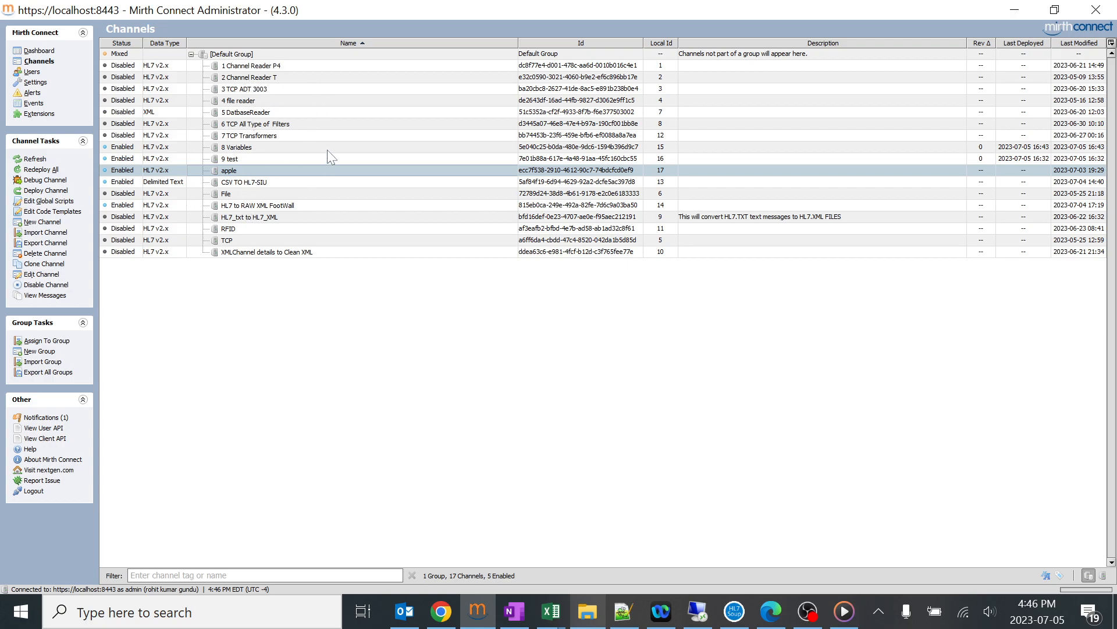
left_click(237, 149)
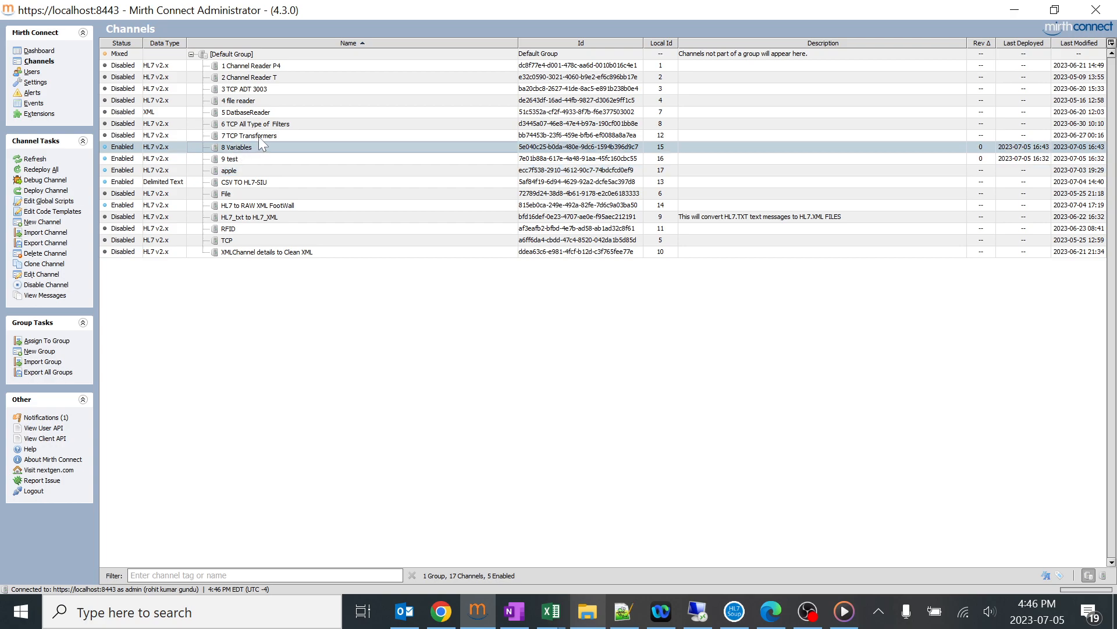
left_click(260, 137)
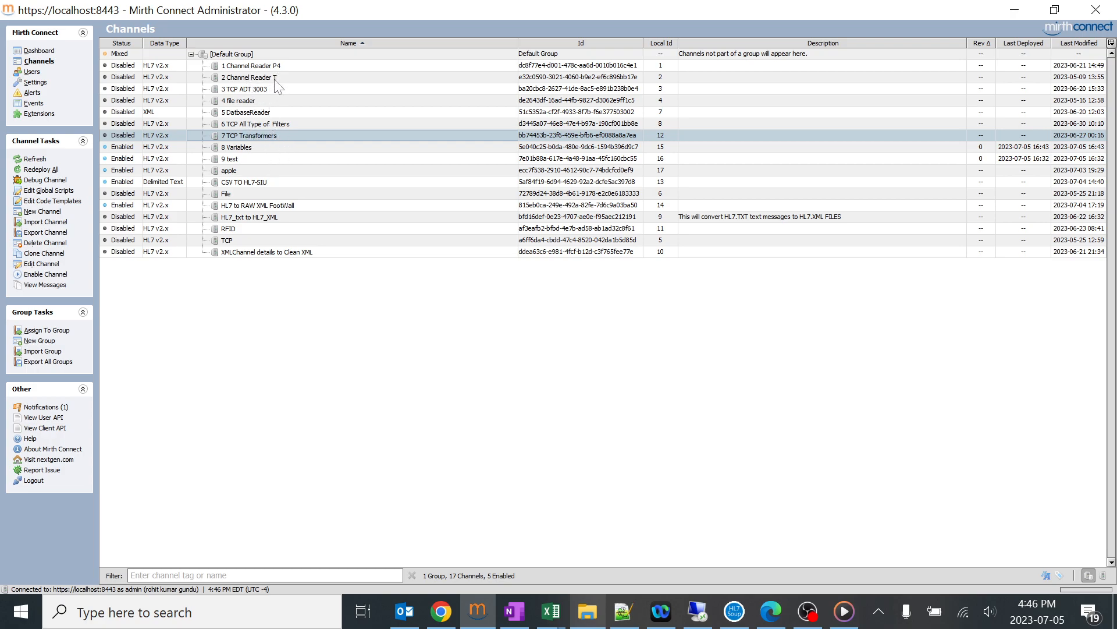
left_click(514, 611)
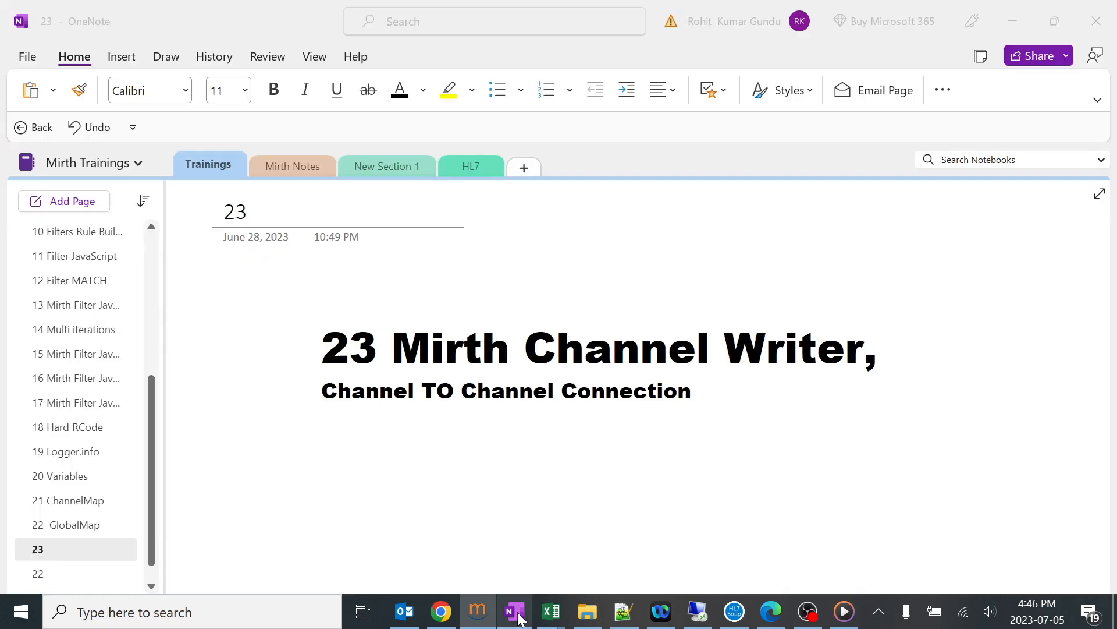